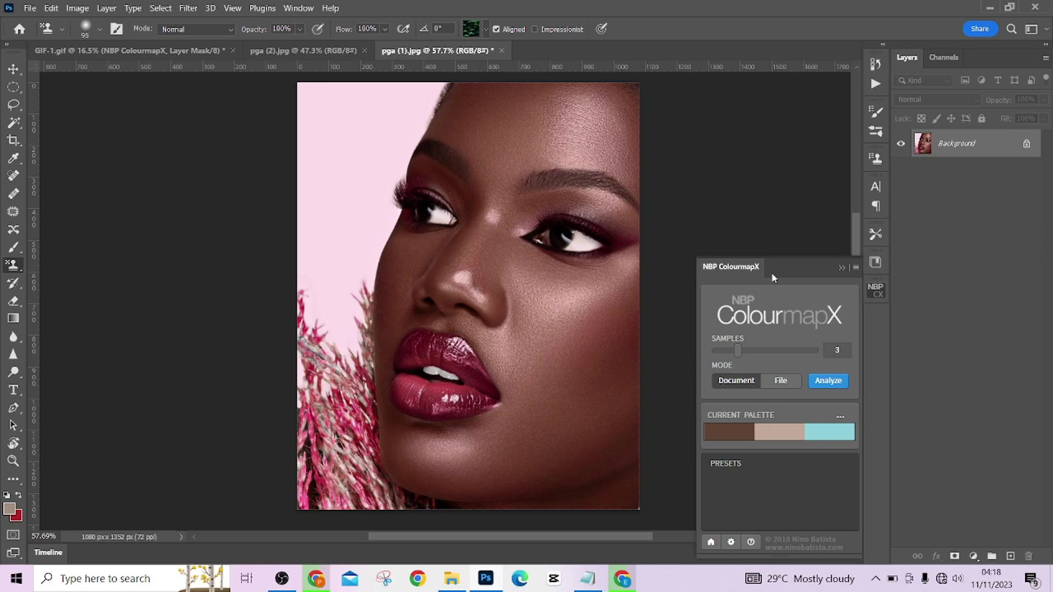
Collapse the ColourmapX panel and examine the portrait's skin, lips and eyes up close
{"action": "left_click", "coordinate": [841, 268]}
{"action": "scroll", "coordinate": [502, 302], "scroll_direction": "up", "scroll_amount": 3}
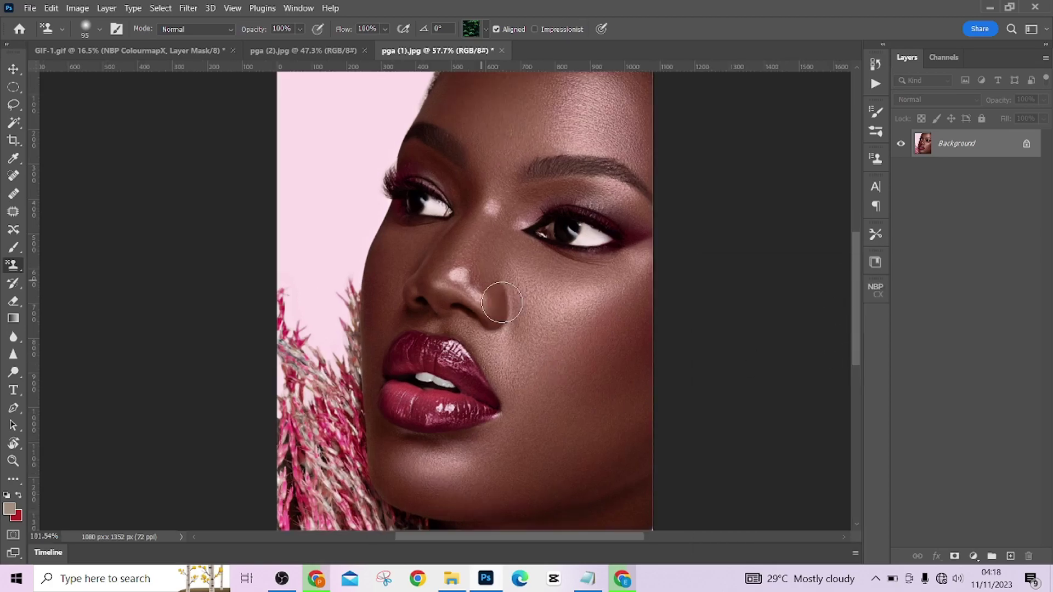
{"action": "scroll", "coordinate": [486, 313], "scroll_direction": "up", "scroll_amount": 4}
{"action": "scroll", "coordinate": [517, 211], "scroll_direction": "down", "scroll_amount": 5}
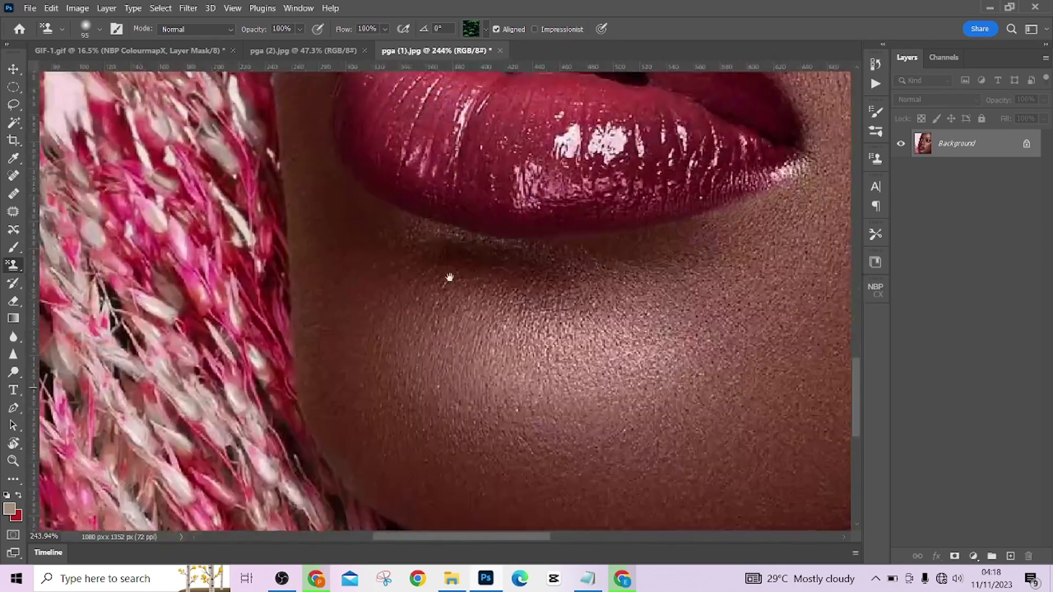
{"action": "scroll", "coordinate": [449, 277], "scroll_direction": "left", "scroll_amount": 3}
{"action": "scroll", "coordinate": [493, 263], "scroll_direction": "up", "scroll_amount": 10}
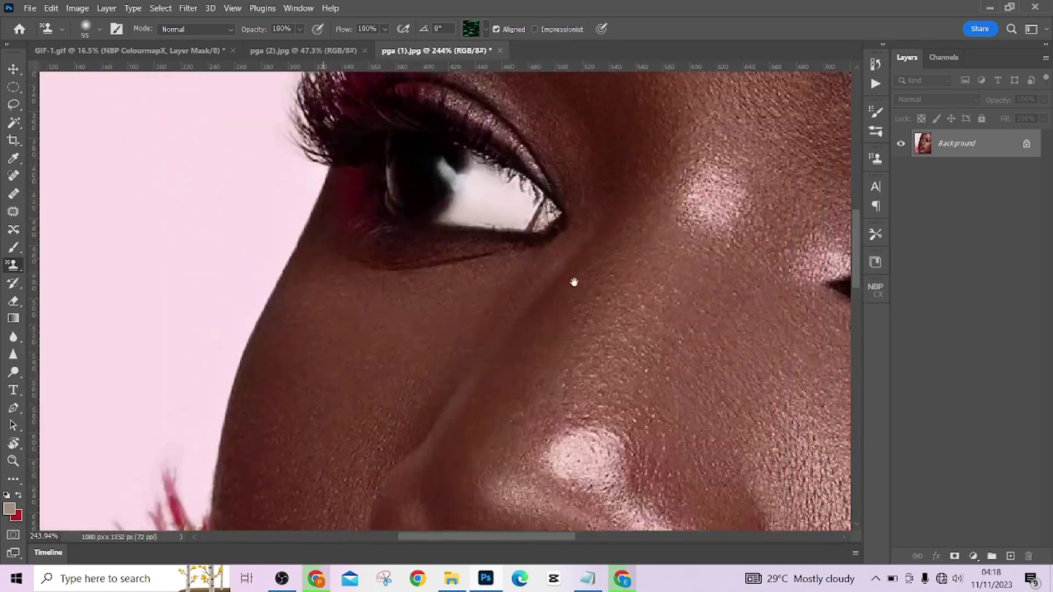
{"action": "scroll", "coordinate": [573, 282], "scroll_direction": "down", "scroll_amount": 3}
{"action": "scroll", "coordinate": [529, 283], "scroll_direction": "down", "scroll_amount": 3}
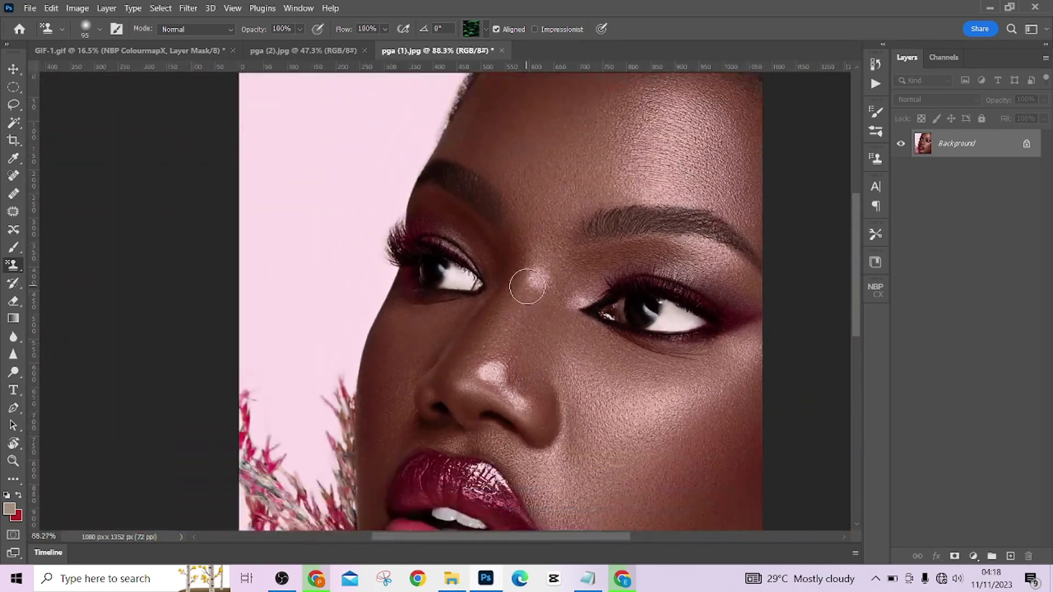
{"action": "scroll", "coordinate": [527, 286], "scroll_direction": "down", "scroll_amount": 2}
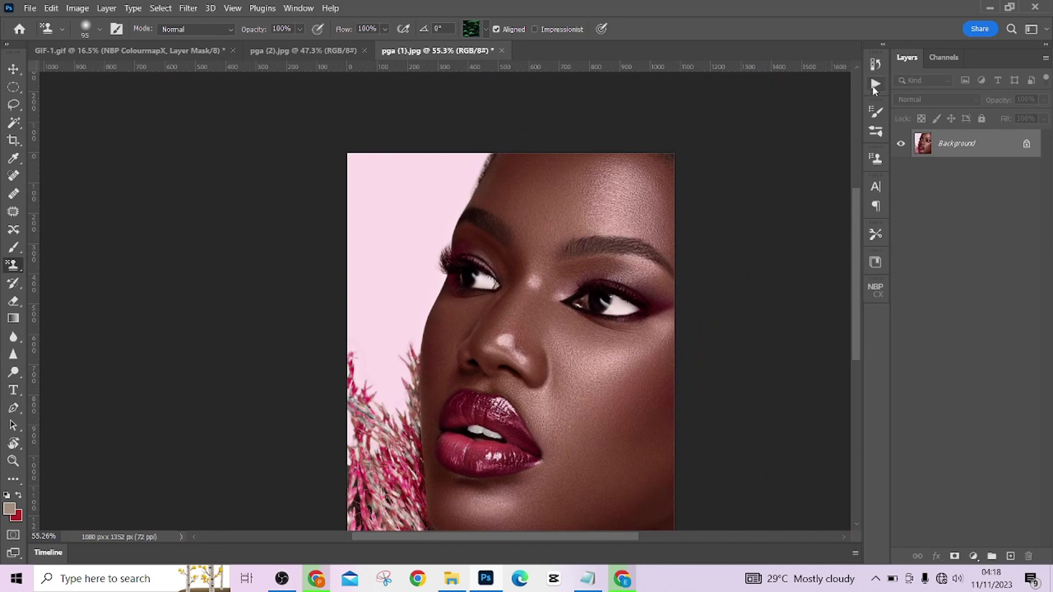
Detach the Actions panel from the History group and close it
{"action": "left_click", "coordinate": [875, 85]}
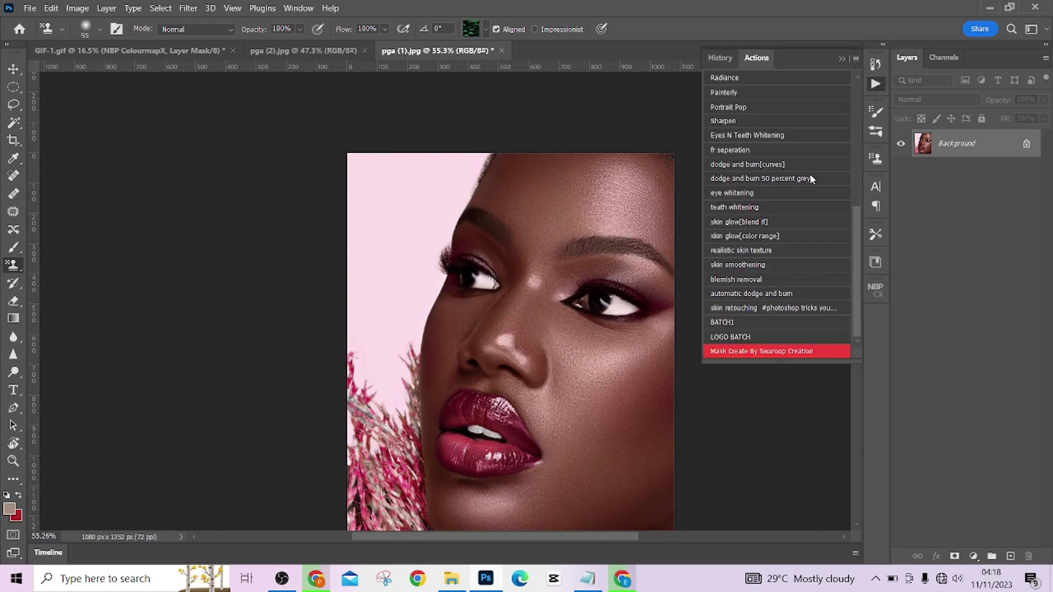
{"action": "left_click", "coordinate": [841, 58]}
{"action": "left_click", "coordinate": [875, 86]}
{"action": "left_click_drag", "start_coordinate": [768, 59], "coordinate": [335, 131]}
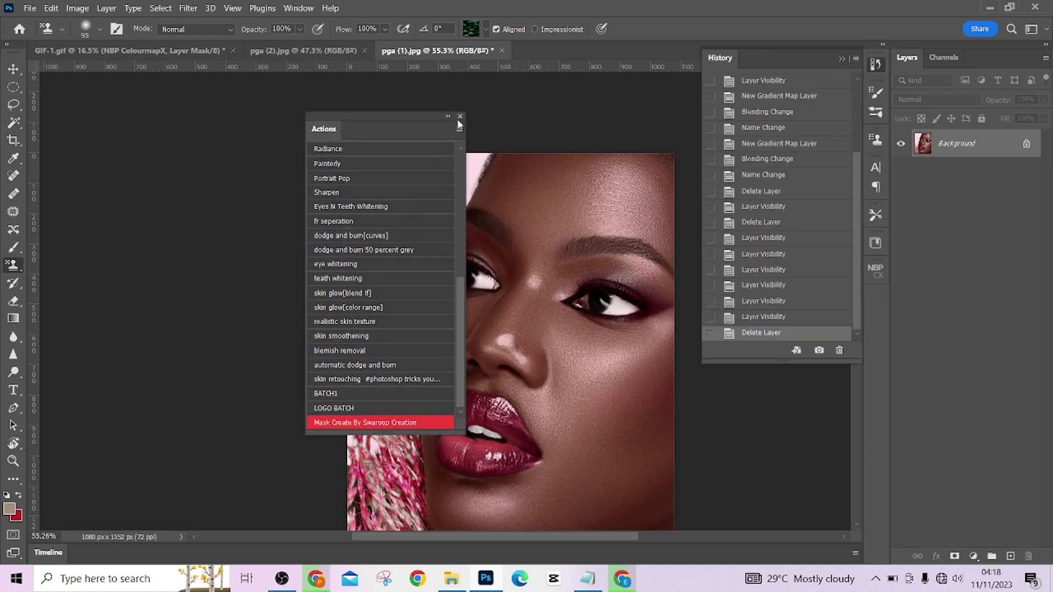
{"action": "left_click", "coordinate": [459, 116]}
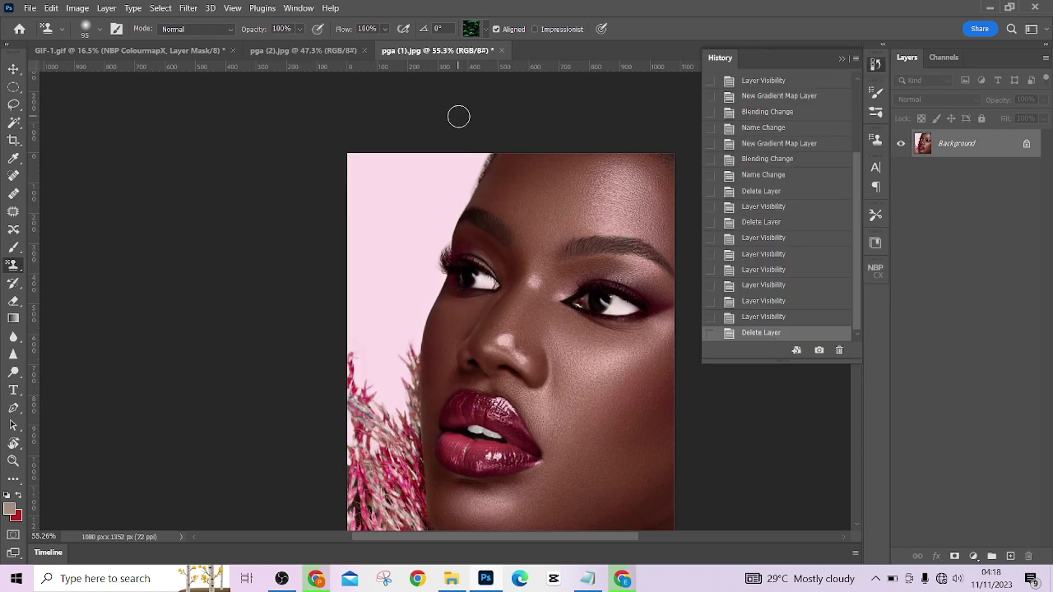
{"action": "left_click", "coordinate": [842, 59]}
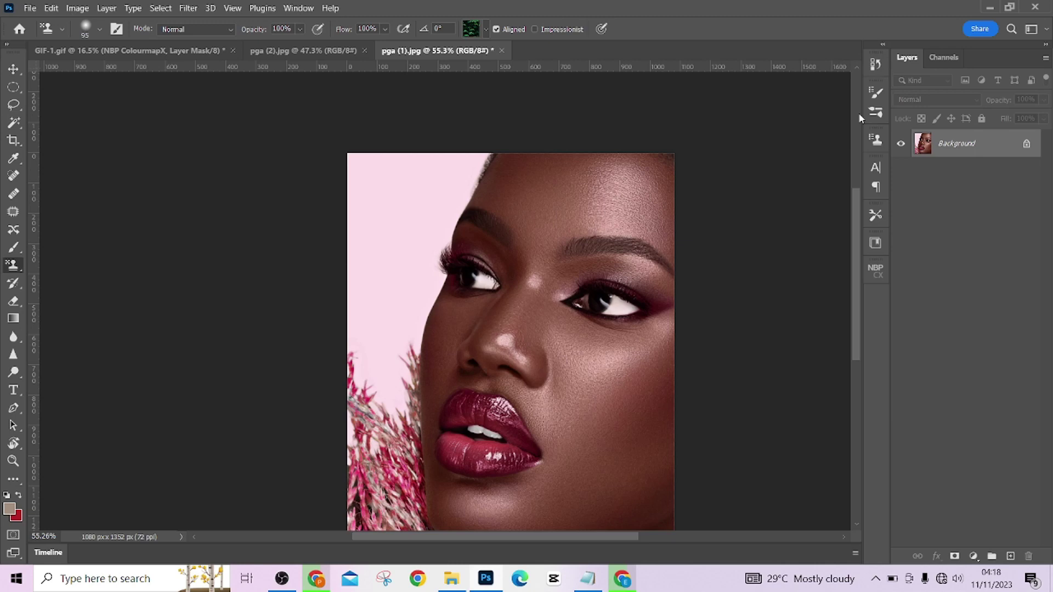
Reopen the Actions panel and dock it alongside Layers and Channels
{"action": "left_click", "coordinate": [307, 8]}
{"action": "left_click", "coordinate": [369, 85]}
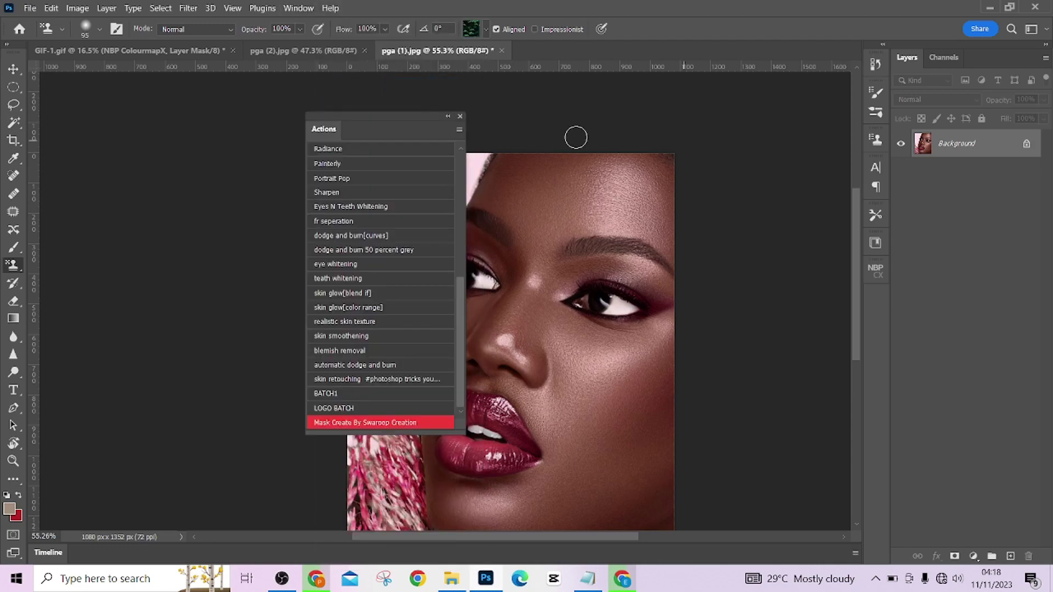
{"action": "left_click_drag", "start_coordinate": [385, 139], "coordinate": [972, 60]}
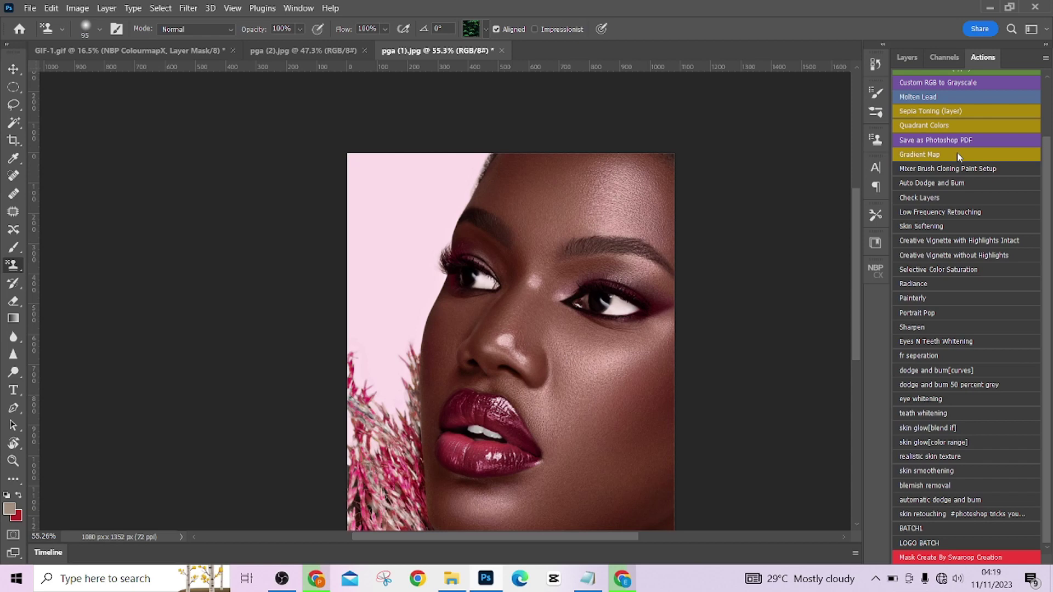
Turn off Button Mode for the actions and collapse the BATCH and Mask Create action sets
{"action": "left_click", "coordinate": [1044, 64]}
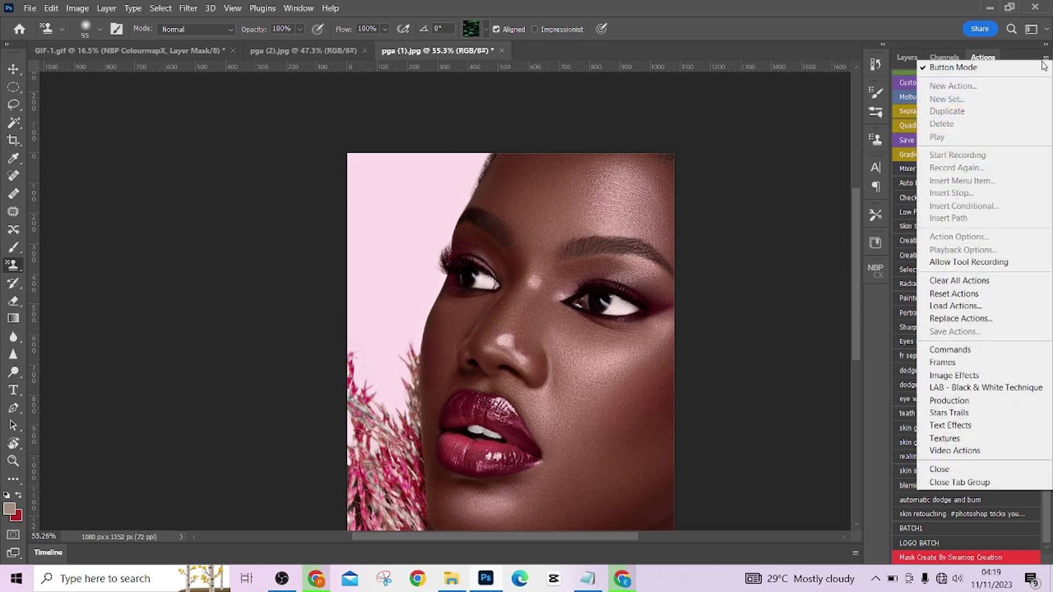
{"action": "left_click", "coordinate": [1001, 71]}
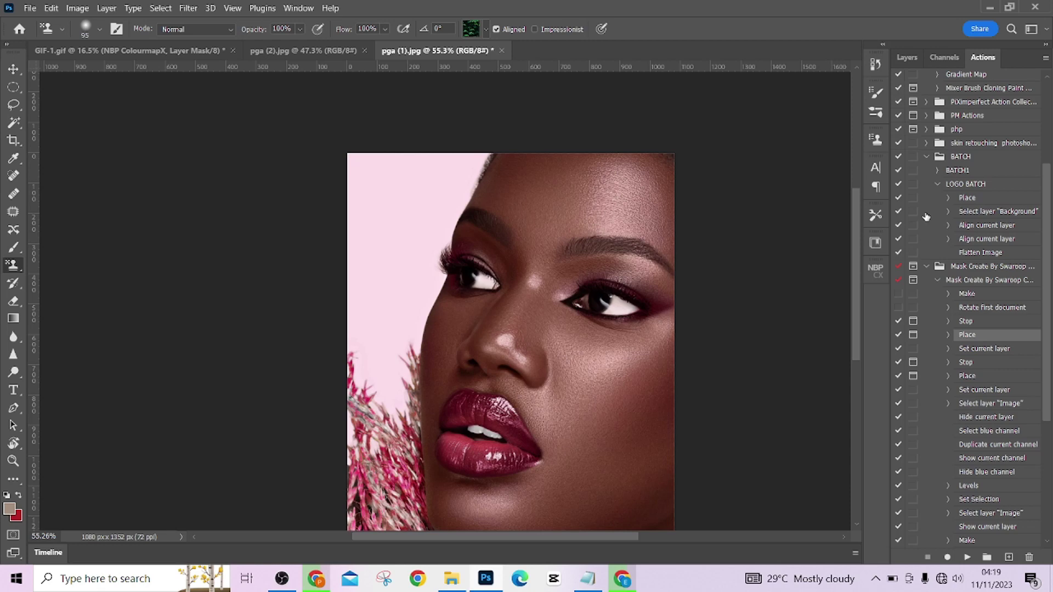
{"action": "left_click", "coordinate": [927, 158]}
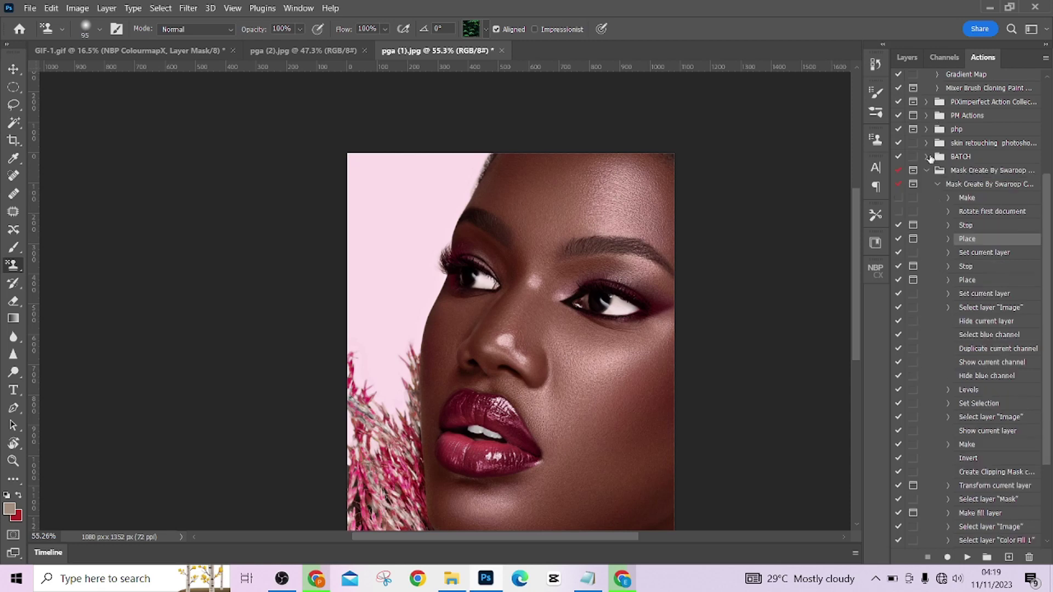
{"action": "left_click", "coordinate": [926, 171]}
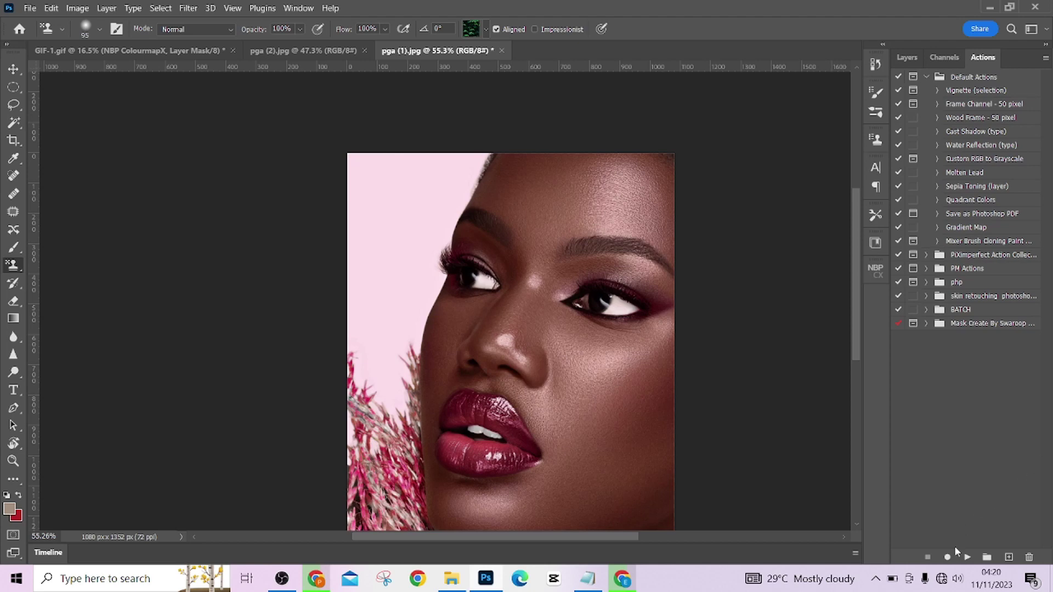
Add a Photo Filter adjustment layer above the Background and set it to Cooling Filter (80)
{"action": "left_click", "coordinate": [906, 58]}
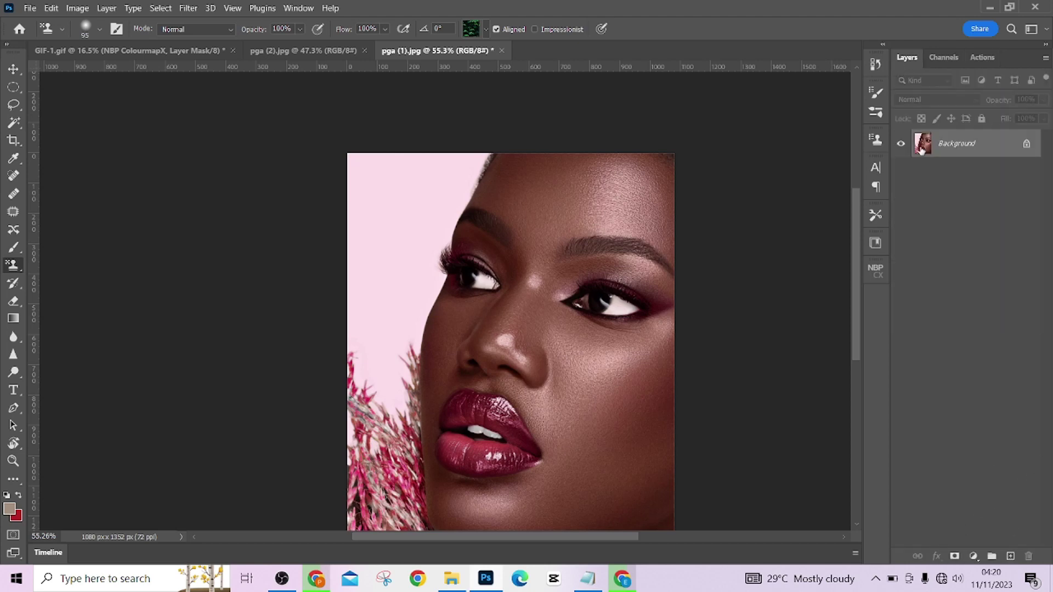
{"action": "left_click", "coordinate": [973, 557]}
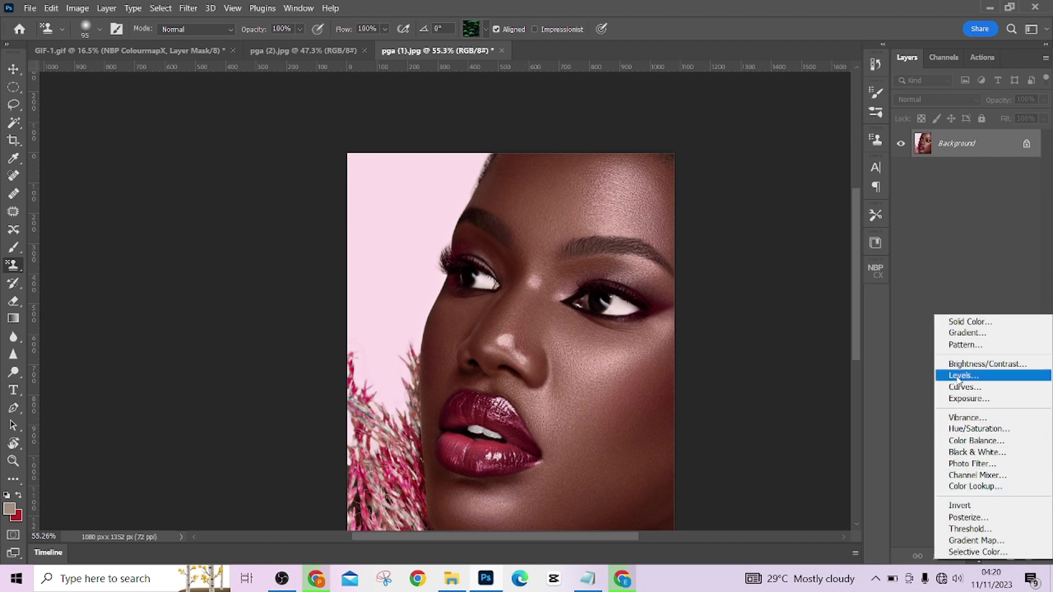
{"action": "left_click", "coordinate": [981, 463]}
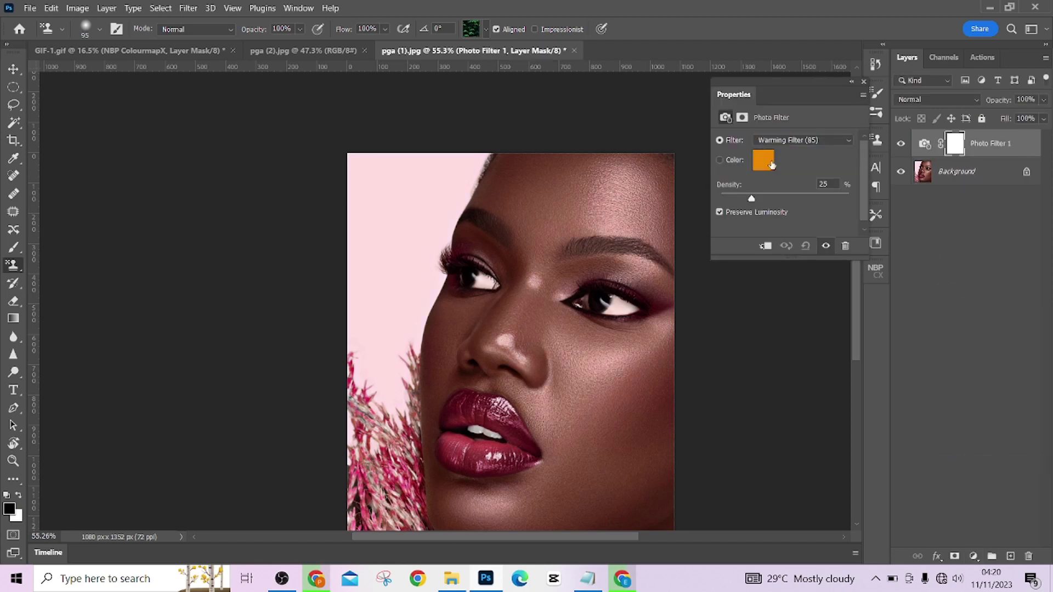
{"action": "left_click", "coordinate": [801, 141]}
{"action": "left_click", "coordinate": [791, 186]}
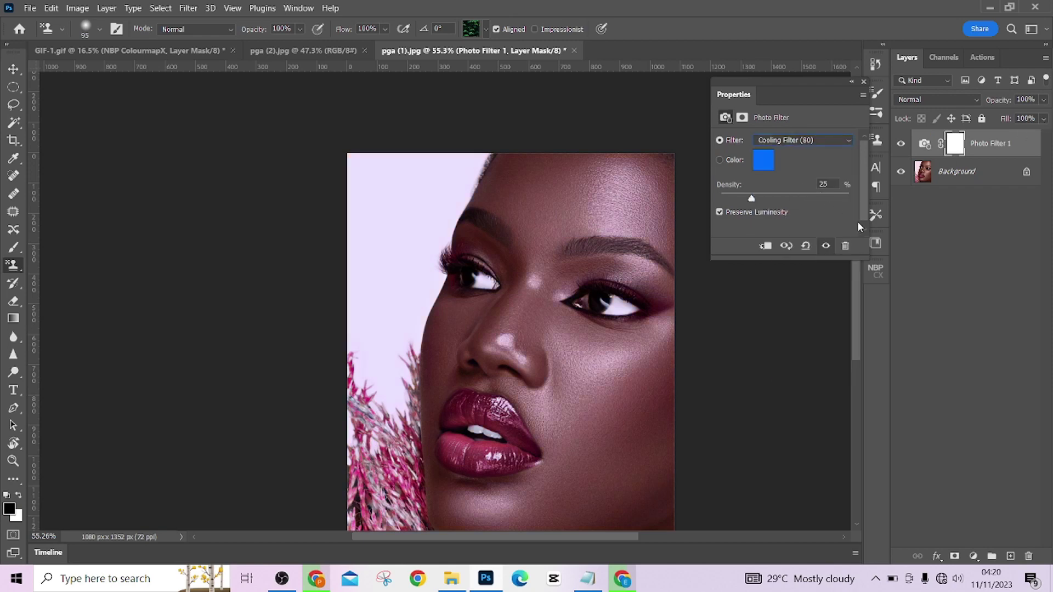
Add a Color Balance adjustment layer above the photo filter and adjust its midtones for a redder skin tone
{"action": "left_click", "coordinate": [973, 556]}
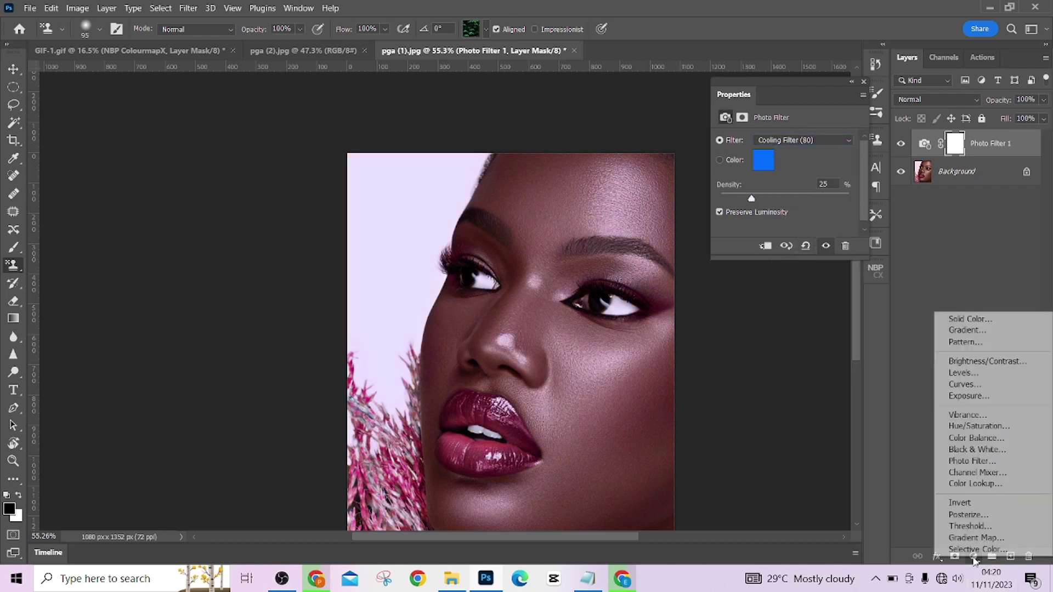
{"action": "left_click", "coordinate": [976, 438]}
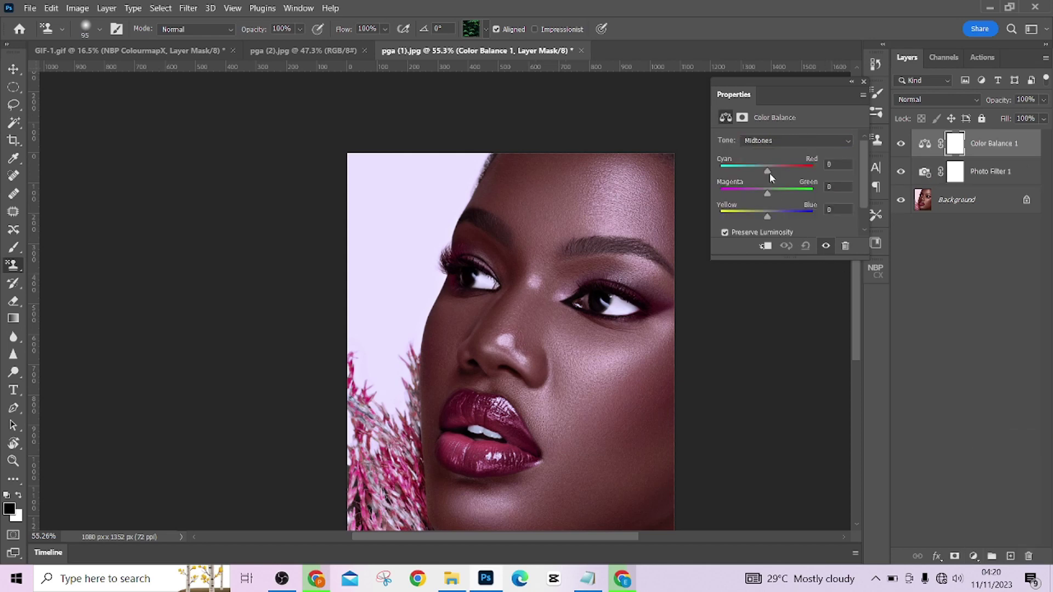
{"action": "left_click_drag", "start_coordinate": [769, 190], "coordinate": [751, 220]}
{"action": "left_click_drag", "start_coordinate": [767, 172], "coordinate": [765, 173]}
{"action": "left_click_drag", "start_coordinate": [754, 172], "coordinate": [767, 176]}
{"action": "left_click", "coordinate": [975, 557]}
{"action": "left_click", "coordinate": [975, 539]}
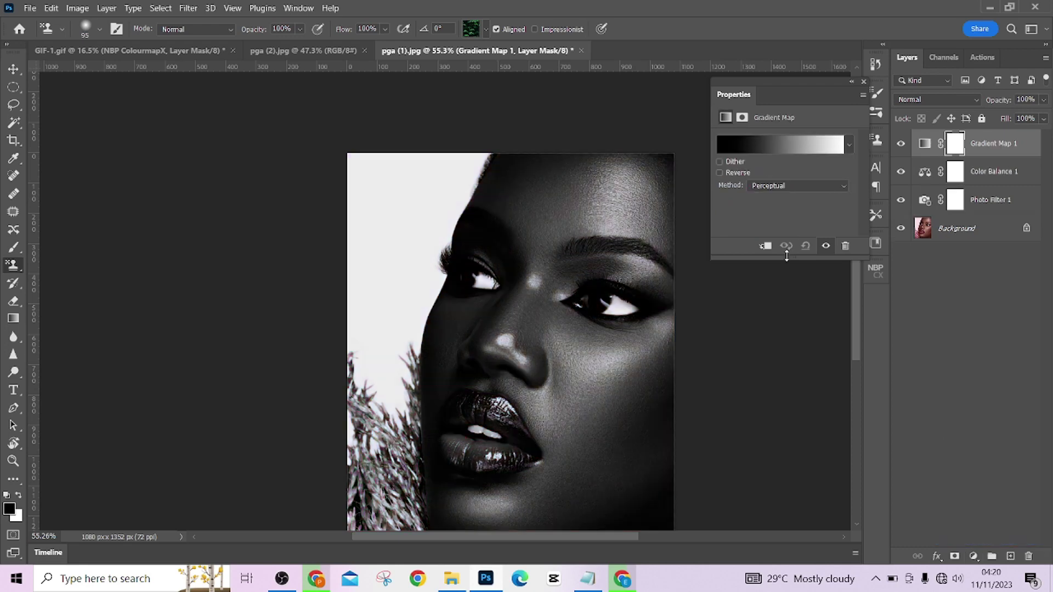
{"action": "left_click", "coordinate": [770, 145]}
{"action": "scroll", "coordinate": [730, 163], "scroll_direction": "down", "scroll_amount": 5}
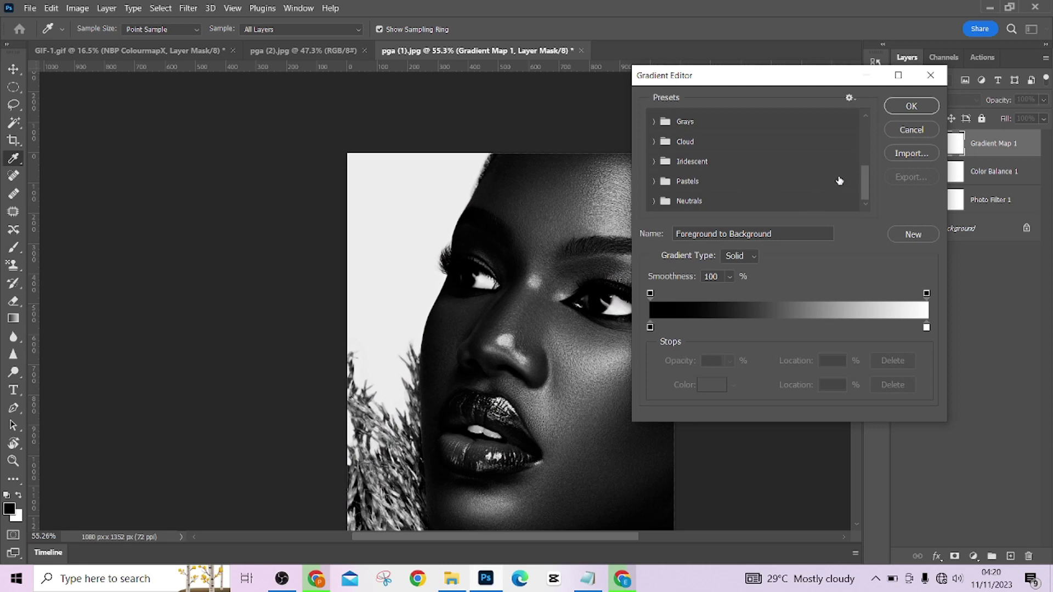
{"action": "left_click", "coordinate": [909, 129]}
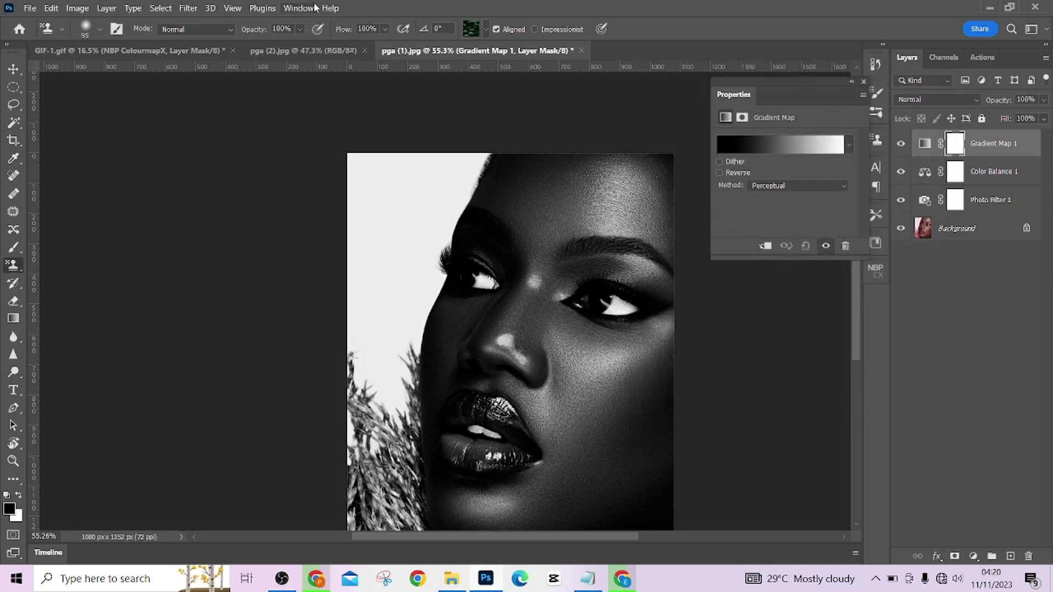
{"action": "left_click", "coordinate": [863, 82]}
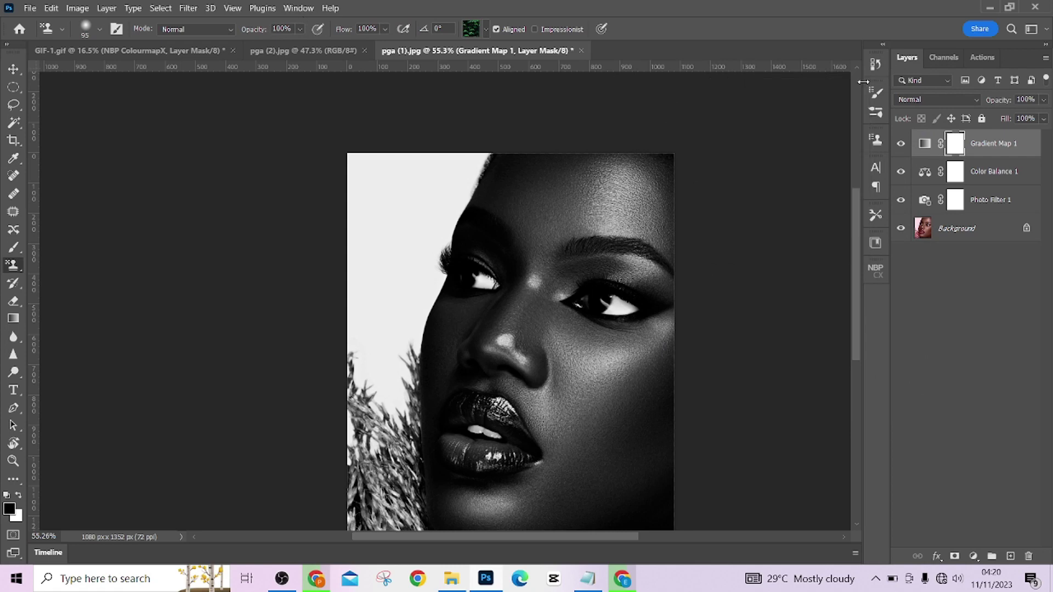
{"action": "left_click_drag", "start_coordinate": [1036, 151], "coordinate": [1032, 559]}
Load the Legacy Gradients set into the gradient presets, and close the Gradients panel
{"action": "left_click", "coordinate": [298, 8]}
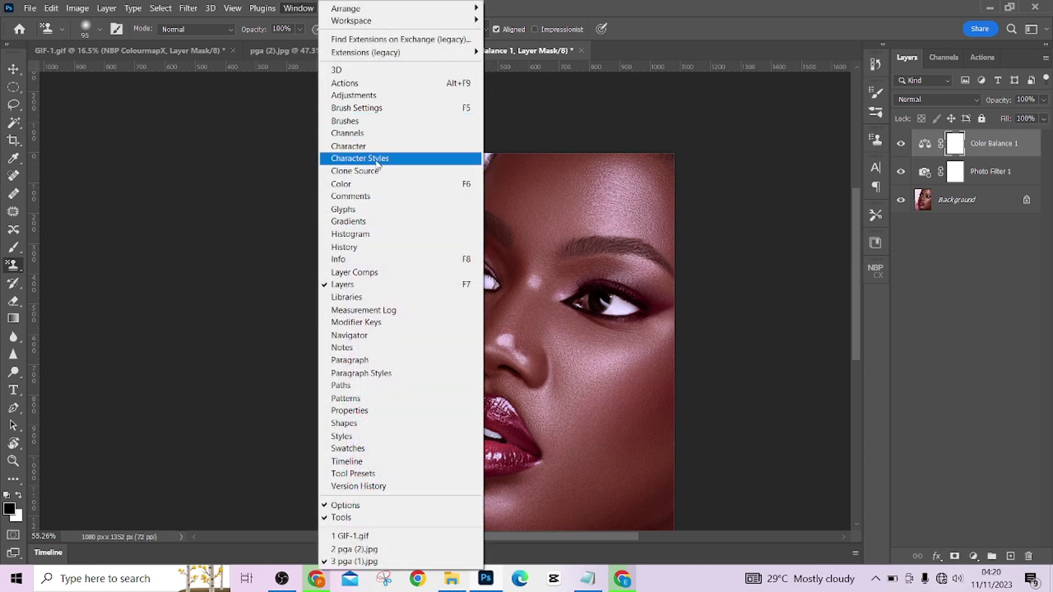
{"action": "left_click", "coordinate": [362, 221]}
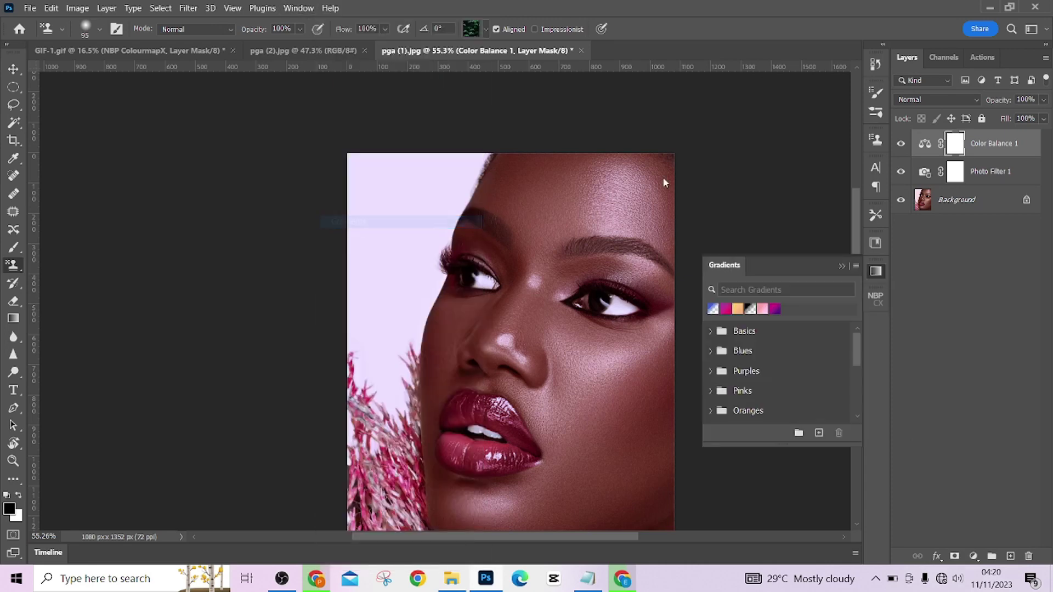
{"action": "left_click_drag", "start_coordinate": [817, 266], "coordinate": [801, 76]}
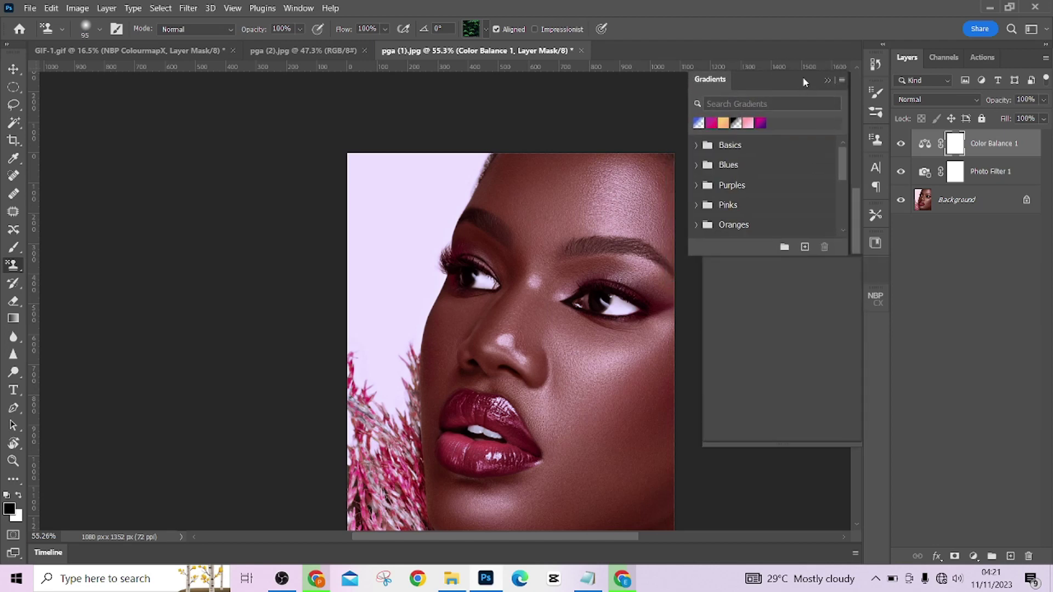
{"action": "left_click", "coordinate": [842, 80]}
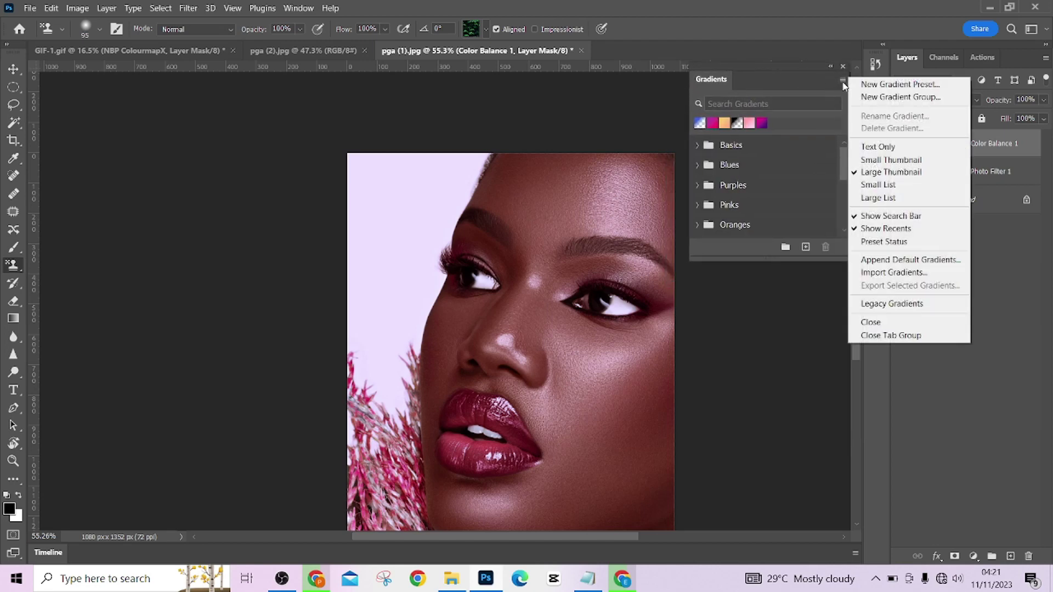
{"action": "left_click", "coordinate": [891, 305]}
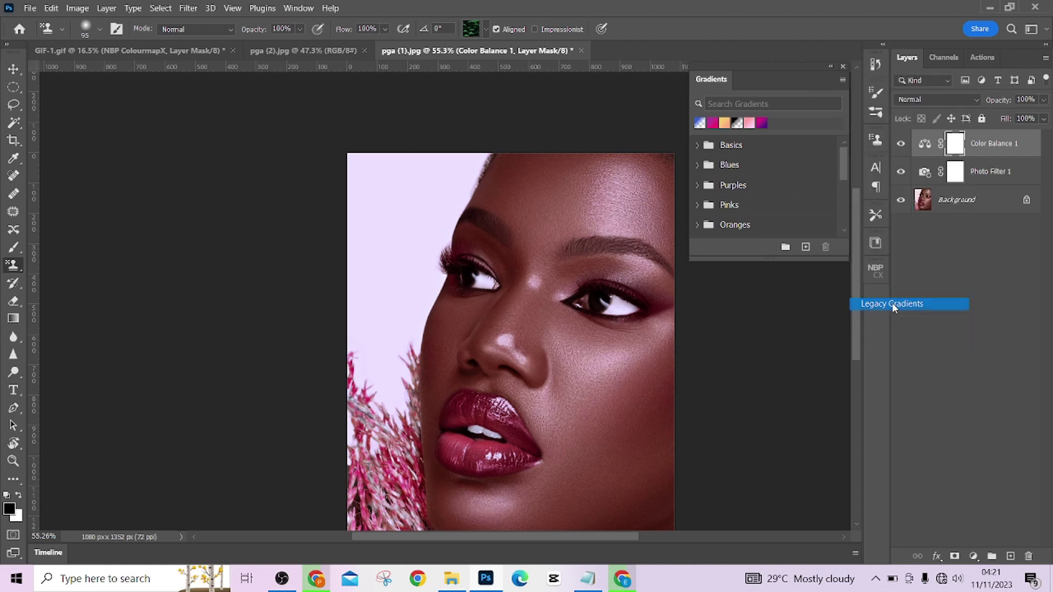
{"action": "left_click", "coordinate": [843, 64]}
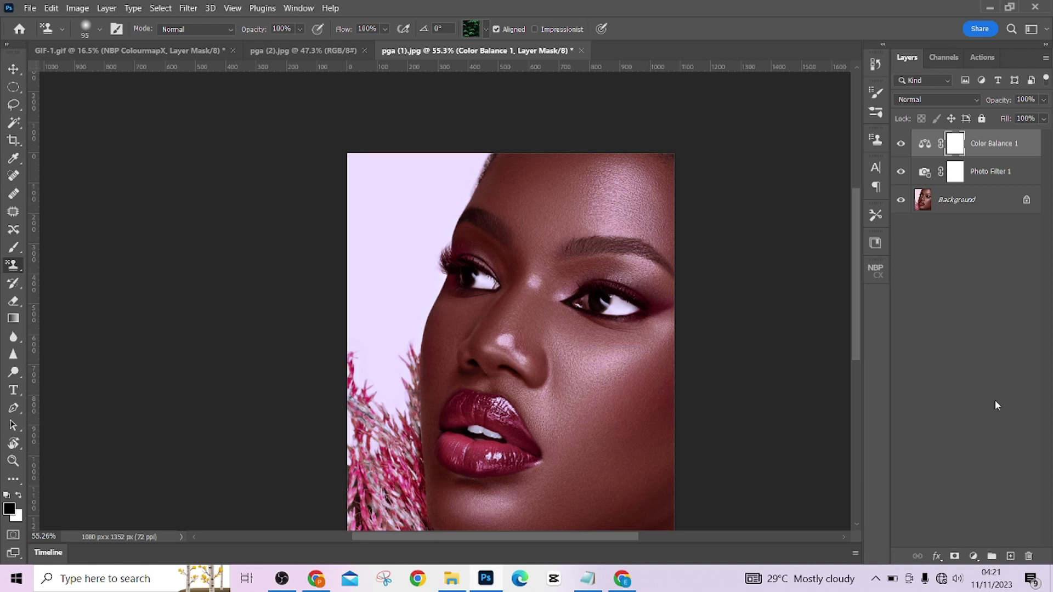
Add a Gradient Map adjustment layer above the color balance and expand the Legacy Gradients presets in its gradient editor
{"action": "left_click", "coordinate": [973, 556]}
{"action": "left_click", "coordinate": [979, 536]}
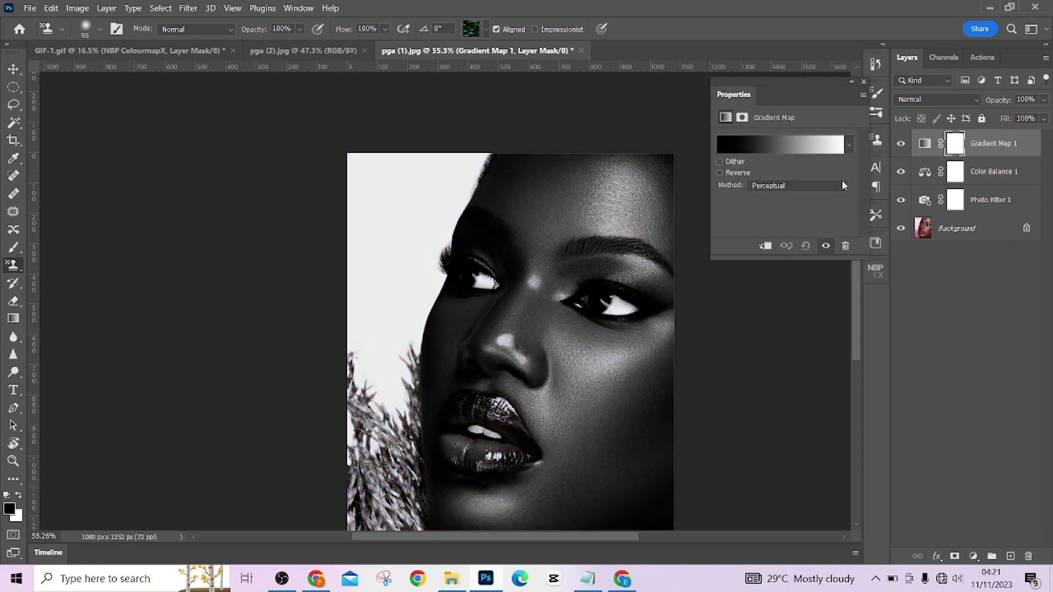
{"action": "left_click", "coordinate": [802, 152]}
{"action": "scroll", "coordinate": [693, 183], "scroll_direction": "down", "scroll_amount": 6}
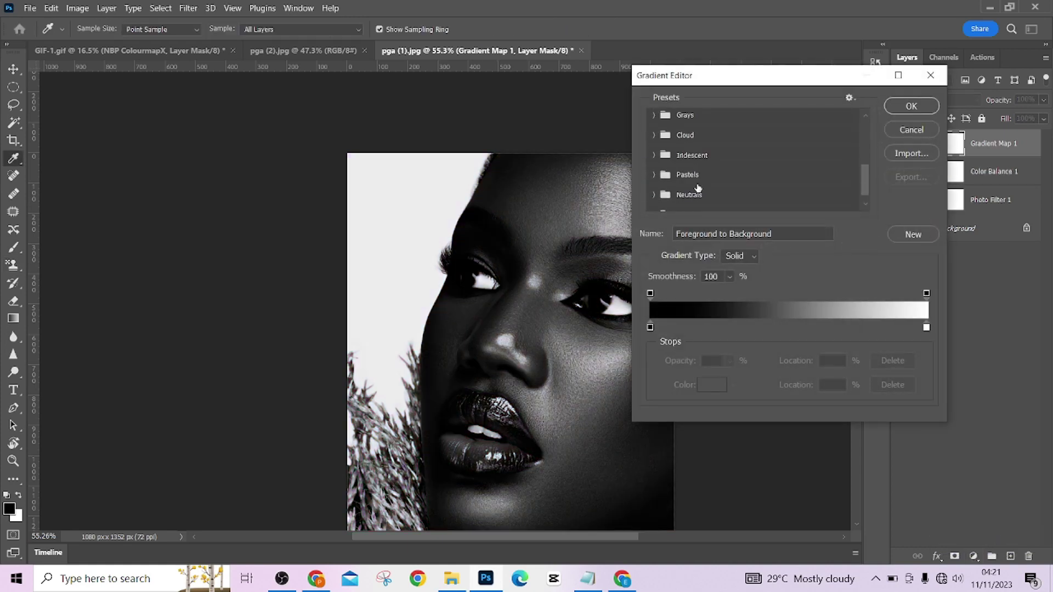
{"action": "left_click", "coordinate": [653, 201]}
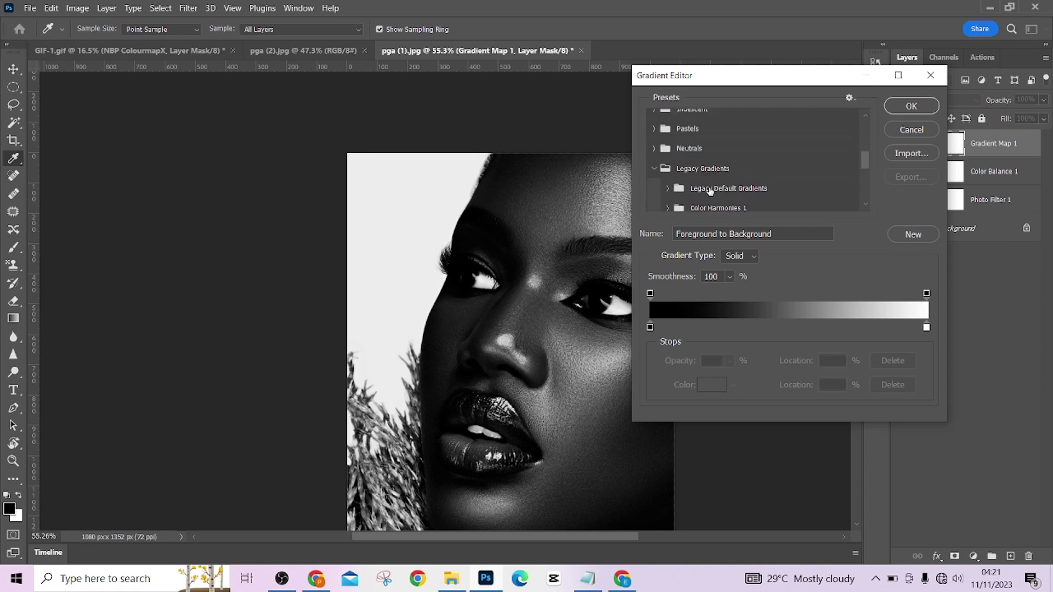
{"action": "scroll", "coordinate": [712, 190], "scroll_direction": "down", "scroll_amount": 3}
{"action": "scroll", "coordinate": [713, 190], "scroll_direction": "down", "scroll_amount": 1}
{"action": "scroll", "coordinate": [712, 190], "scroll_direction": "down", "scroll_amount": 2}
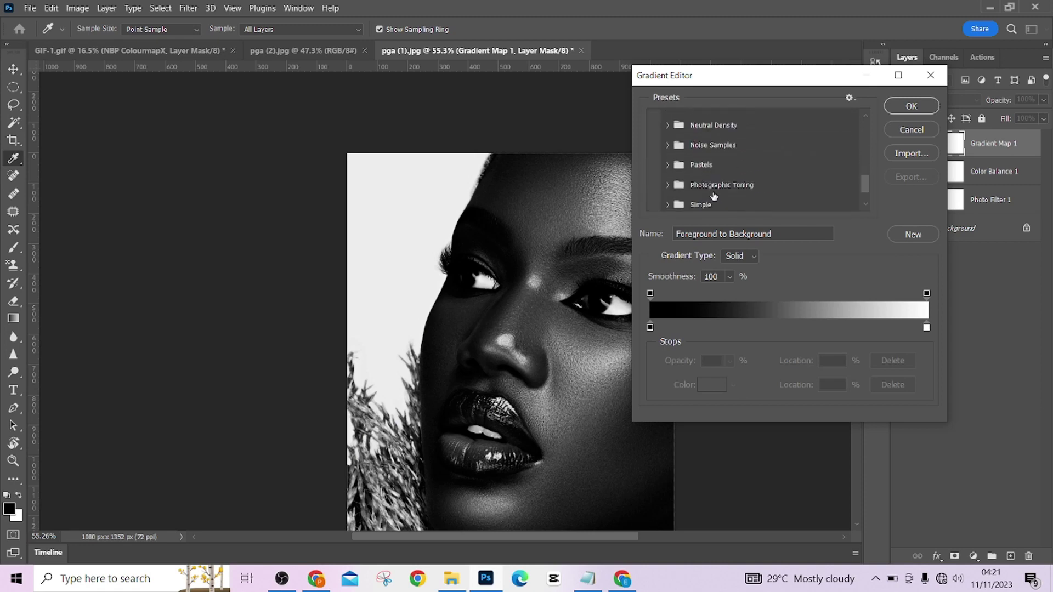
Apply a dark-brown-to-gold gradient from the Photographic Toning presets to the gradient map
{"action": "left_click", "coordinate": [722, 188]}
{"action": "scroll", "coordinate": [724, 187], "scroll_direction": "down", "scroll_amount": 2}
{"action": "scroll", "coordinate": [724, 187], "scroll_direction": "down", "scroll_amount": 4}
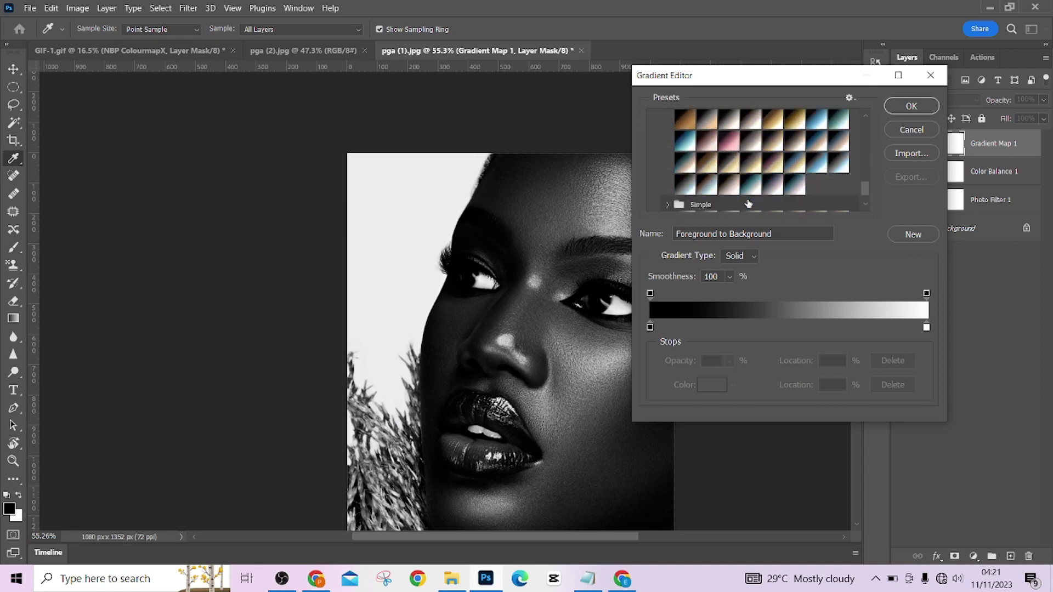
{"action": "scroll", "coordinate": [732, 194], "scroll_direction": "up", "scroll_amount": 2}
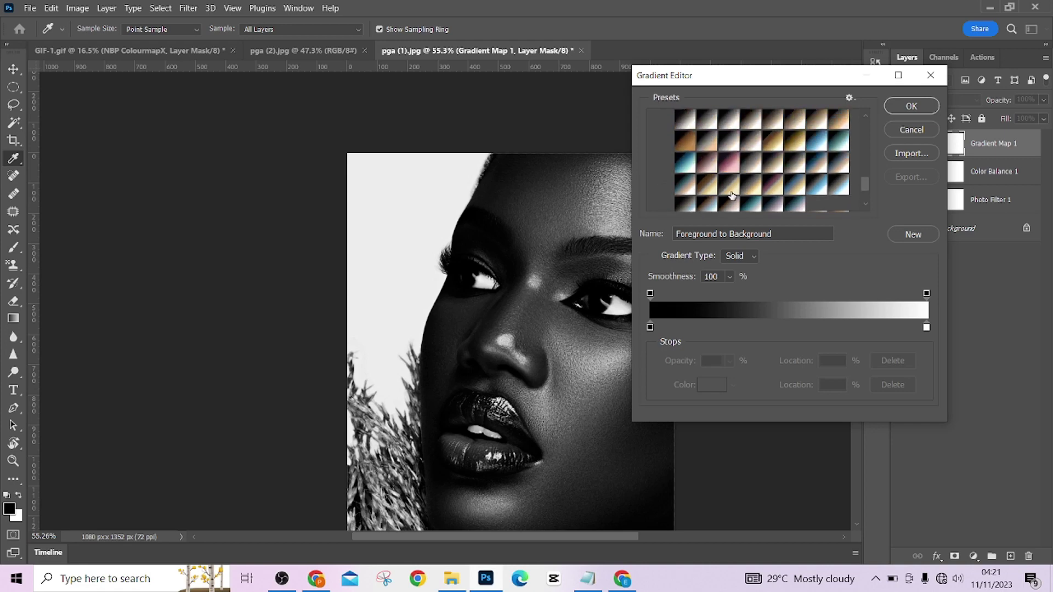
{"action": "left_click", "coordinate": [773, 144]}
{"action": "left_click", "coordinate": [909, 107]}
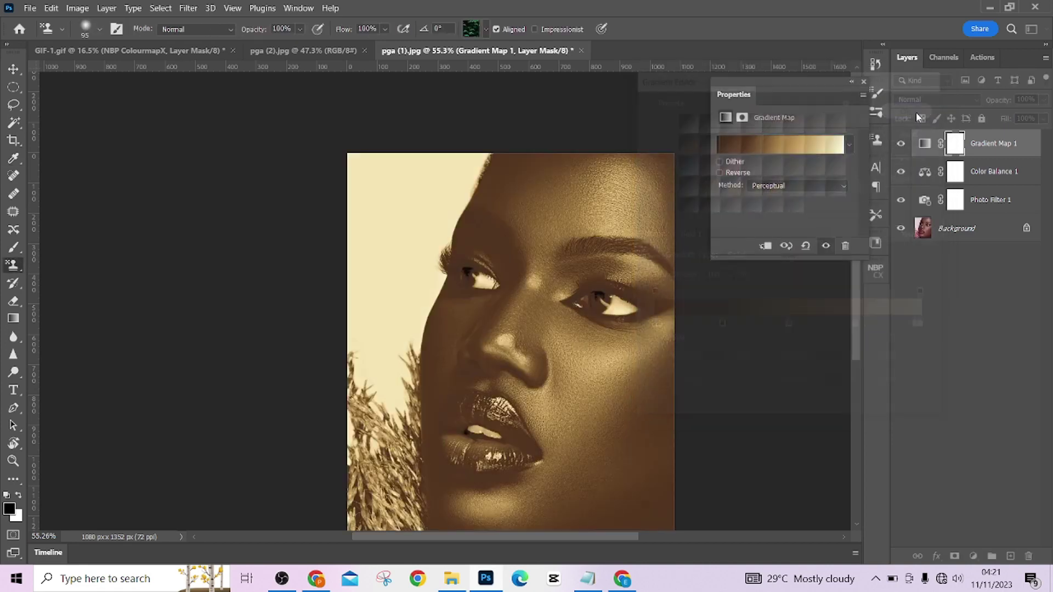
Set the gradient map layer to Soft Light blending at 50% opacity
{"action": "left_click", "coordinate": [910, 101]}
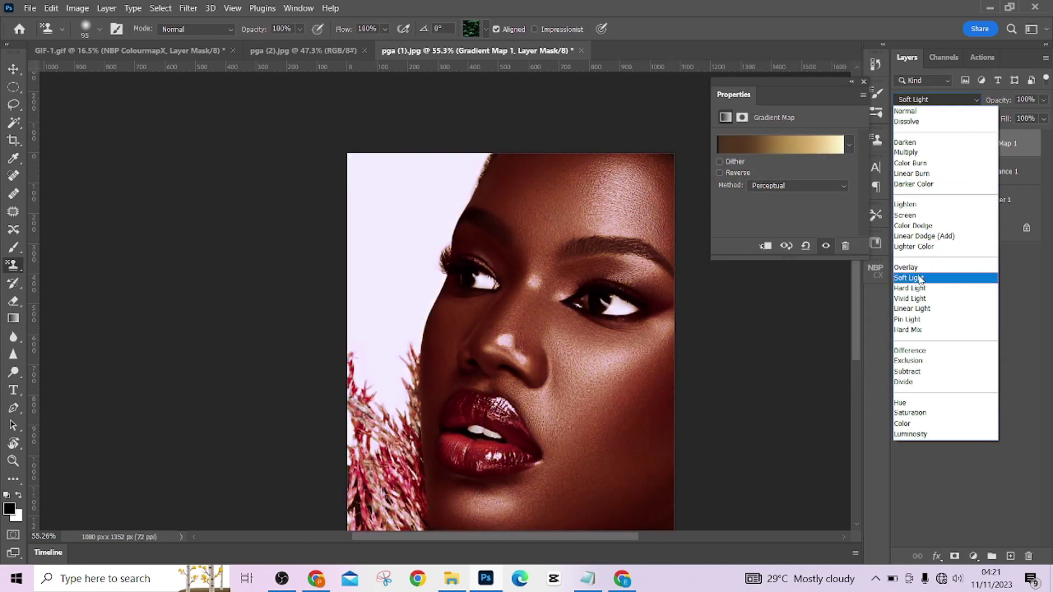
{"action": "left_click", "coordinate": [918, 276]}
{"action": "left_click", "coordinate": [1044, 101]}
{"action": "left_click_drag", "start_coordinate": [1042, 115], "coordinate": [1010, 116]}
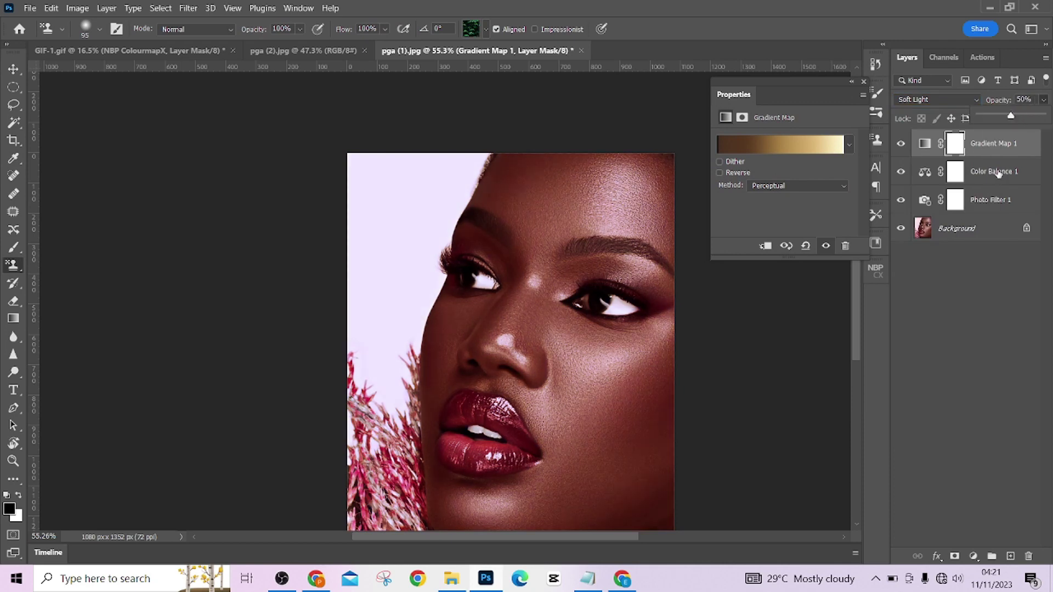
Group the gradient map, color balance and photo filter layers, and compare the portrait with and without the group
{"action": "left_click", "coordinate": [1012, 203], "text": "shift"}
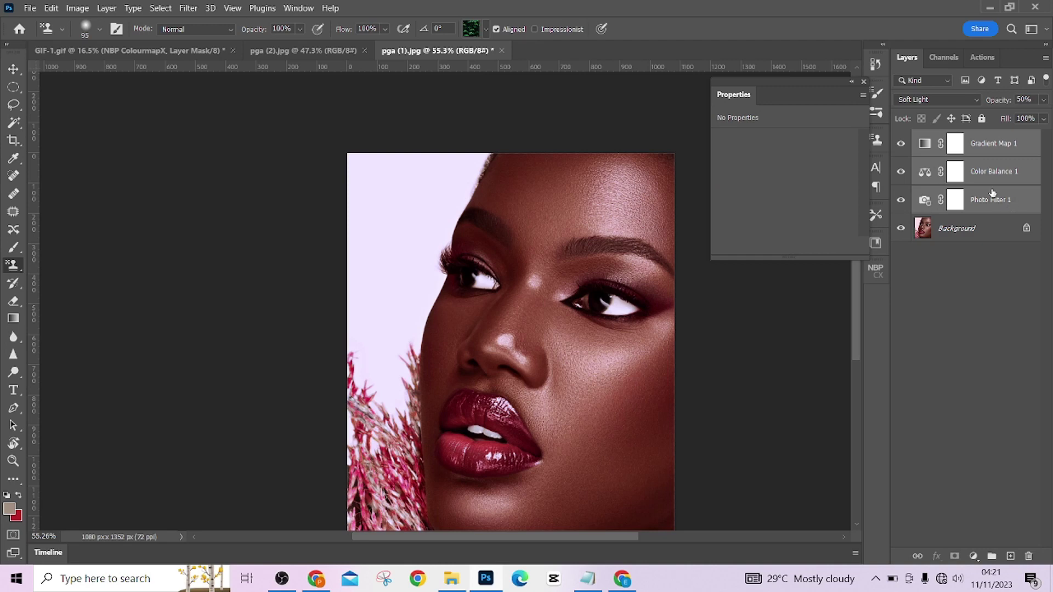
{"action": "key", "text": "ctrl+g"}
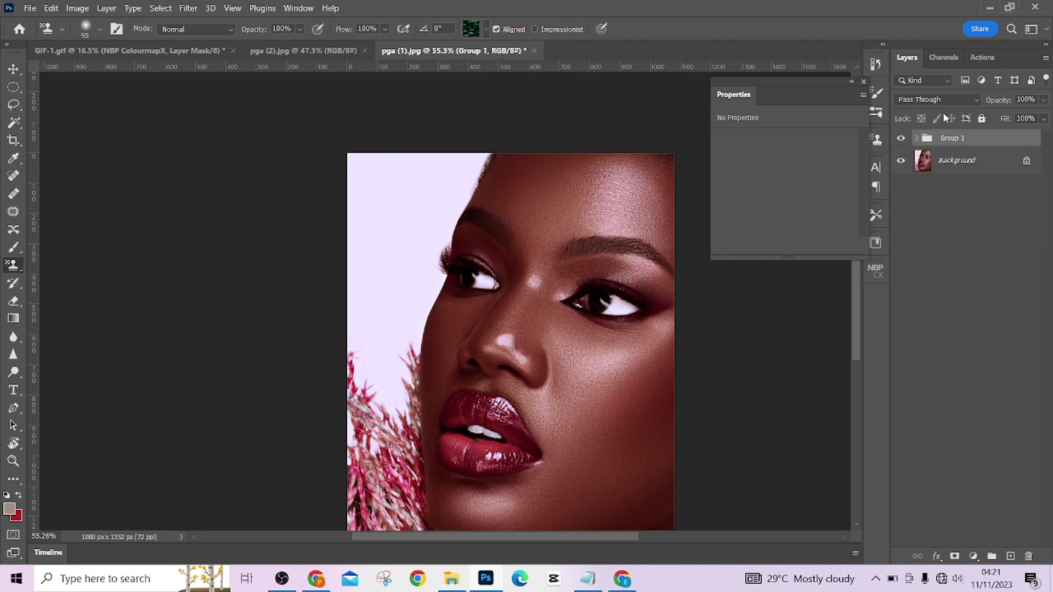
{"action": "left_click", "coordinate": [901, 139]}
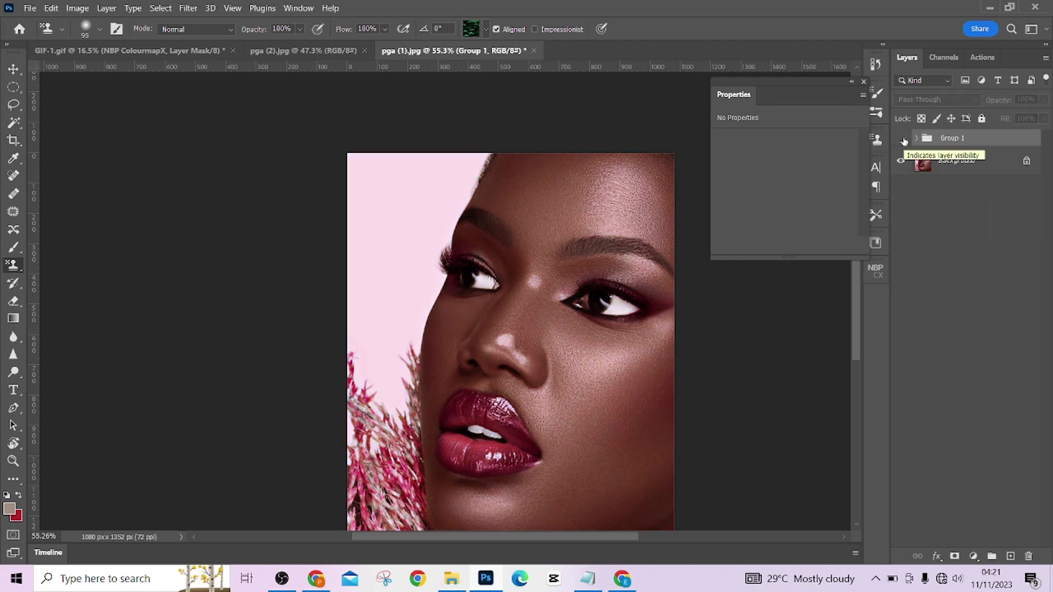
{"action": "left_click", "coordinate": [903, 141]}
{"action": "left_click", "coordinate": [903, 142]}
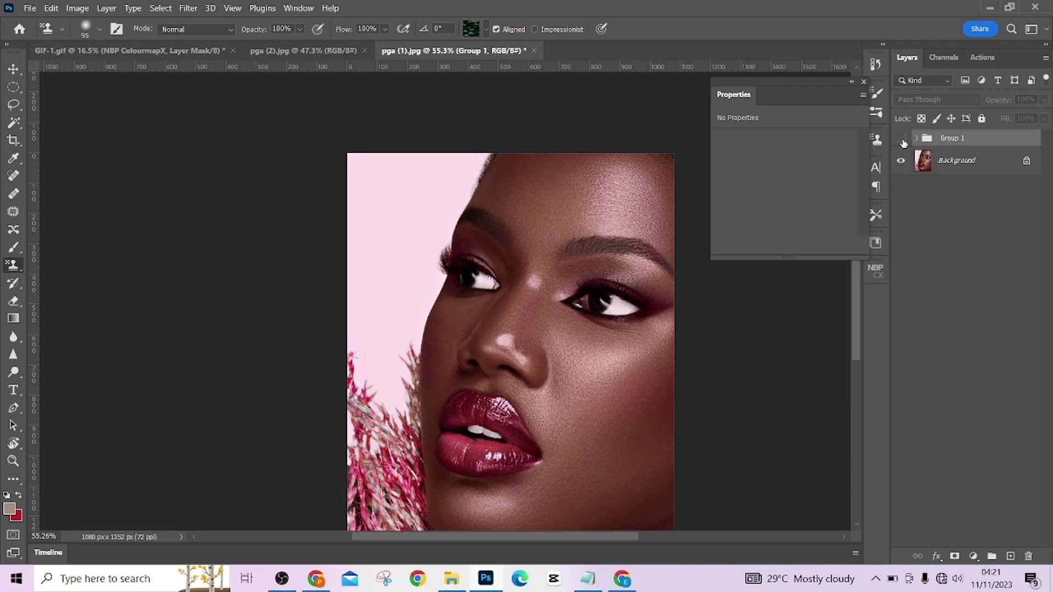
{"action": "left_click", "coordinate": [902, 140]}
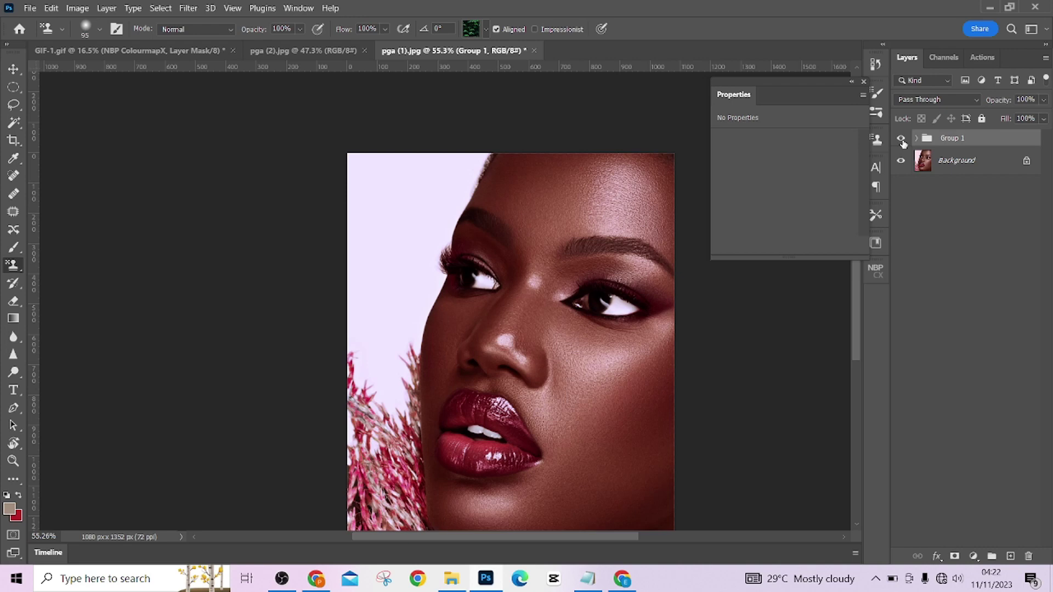
Look over the pga (2).jpg and GIF-1.gif documents and return to pga (1).jpg
{"action": "left_click", "coordinate": [323, 51]}
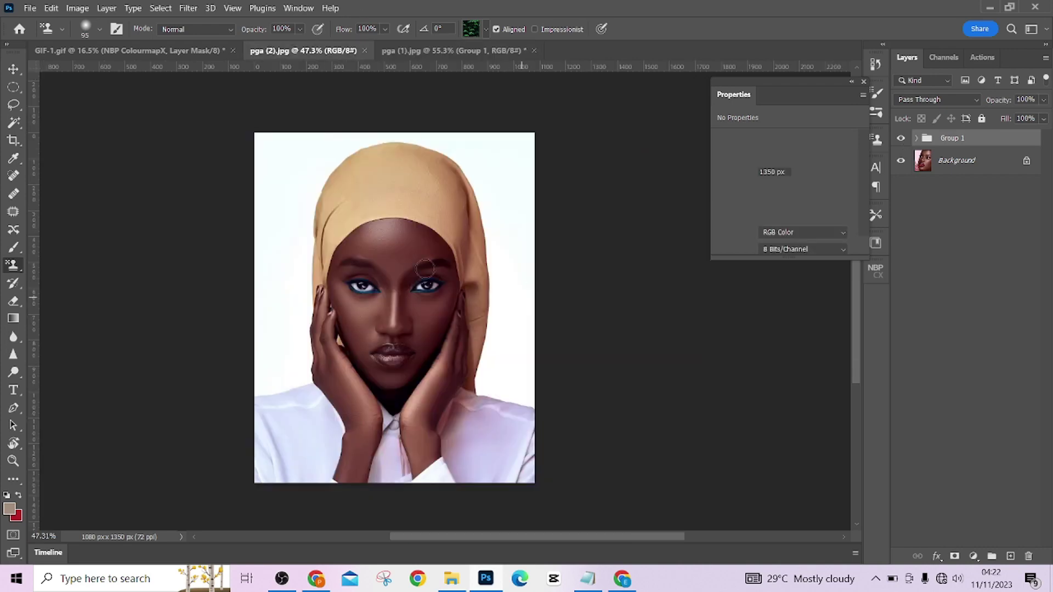
{"action": "left_click", "coordinate": [147, 55]}
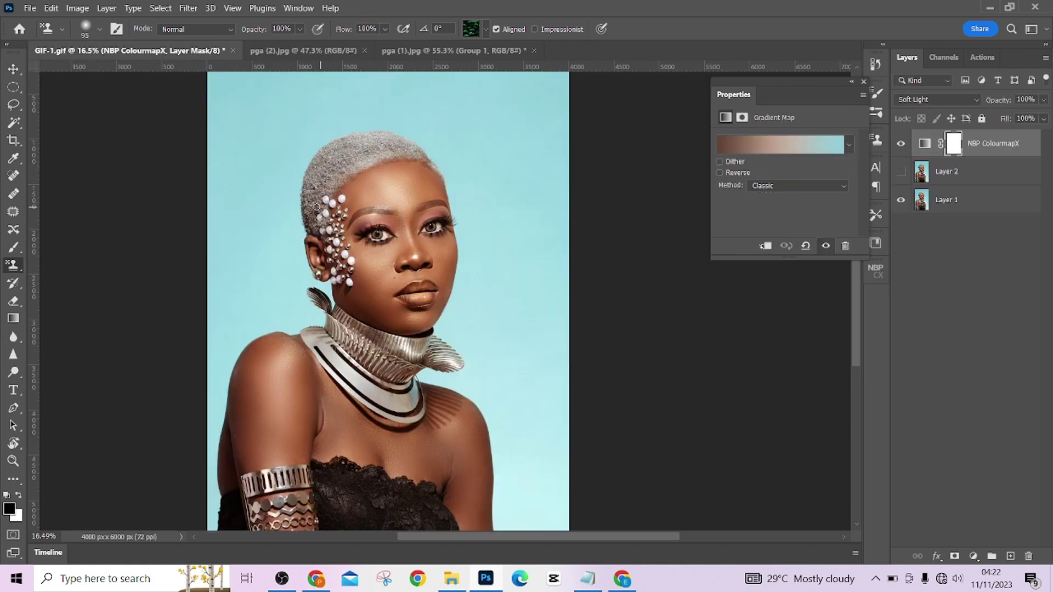
{"action": "left_click", "coordinate": [463, 50]}
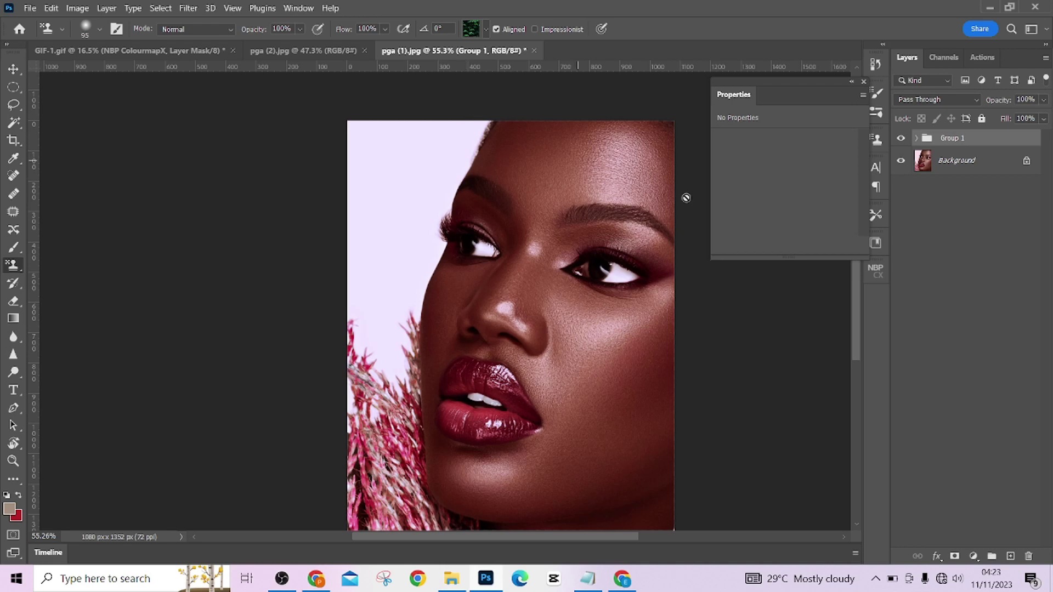
Hide the Background layer and export color lookup tables with 32 grid points in 3DL, CUBE, CSP and ICC Profile formats
{"action": "left_click", "coordinate": [902, 161]}
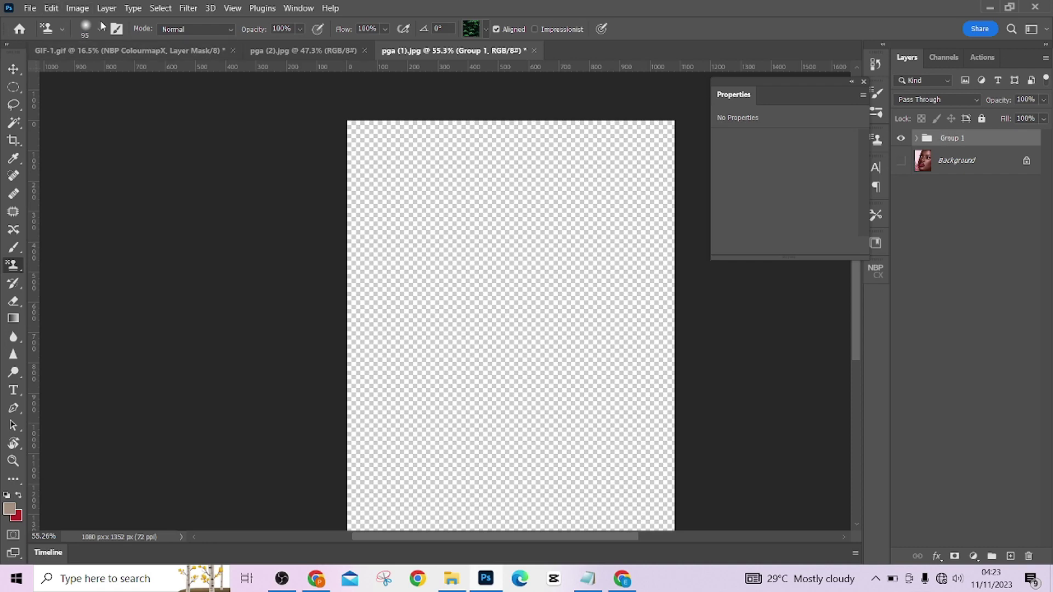
{"action": "left_click", "coordinate": [31, 9]}
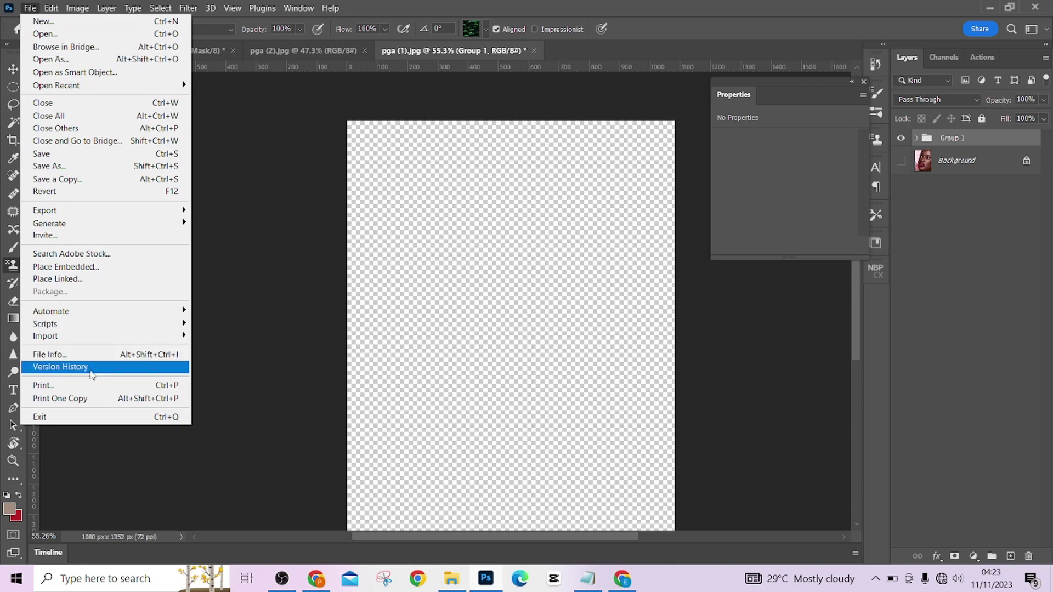
{"action": "mouse_move", "coordinate": [83, 217]}
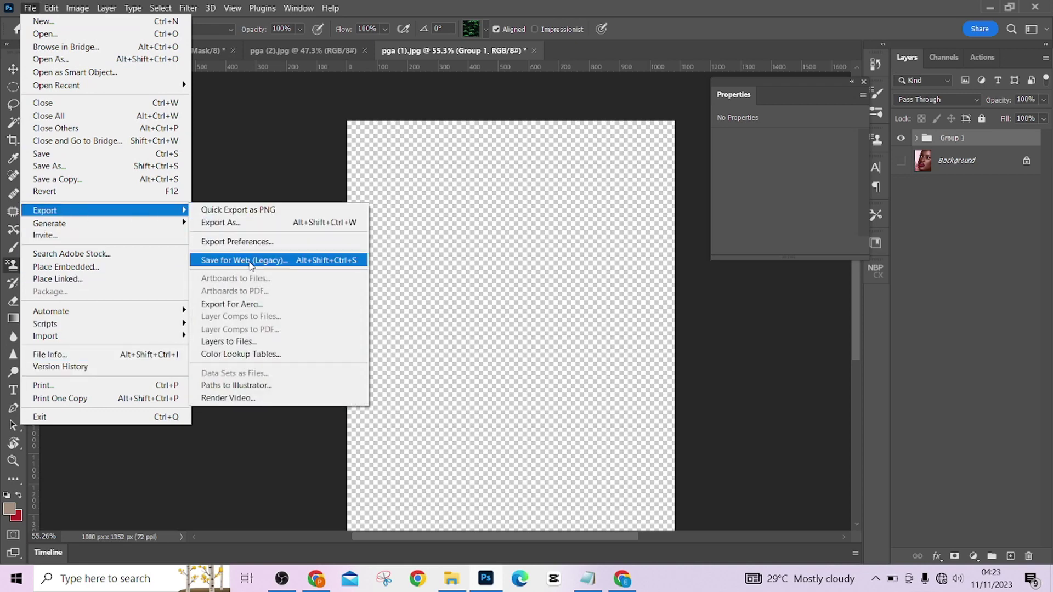
{"action": "left_click", "coordinate": [245, 355]}
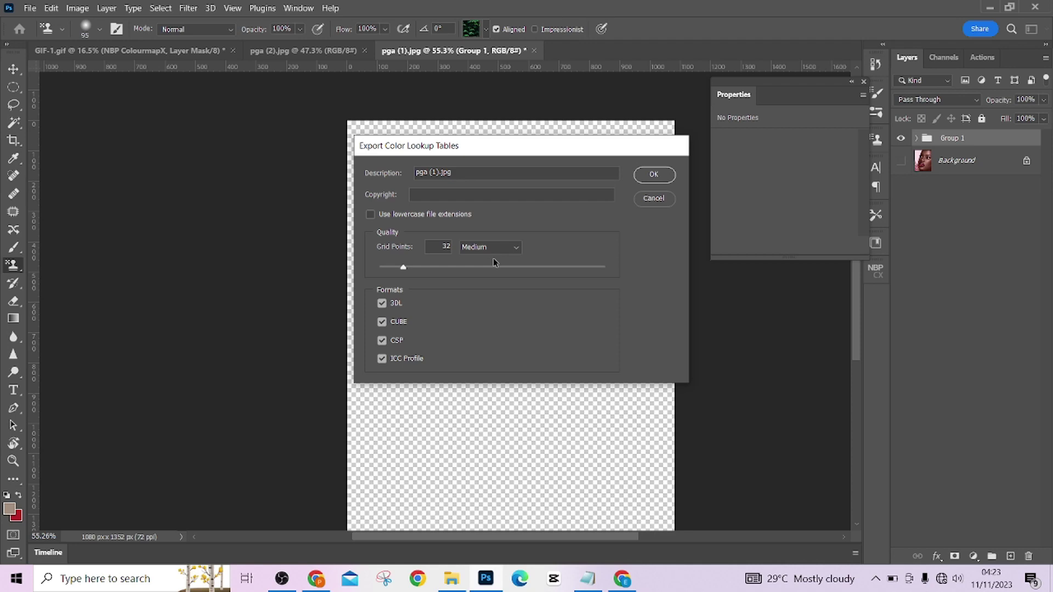
{"action": "left_click", "coordinate": [642, 178]}
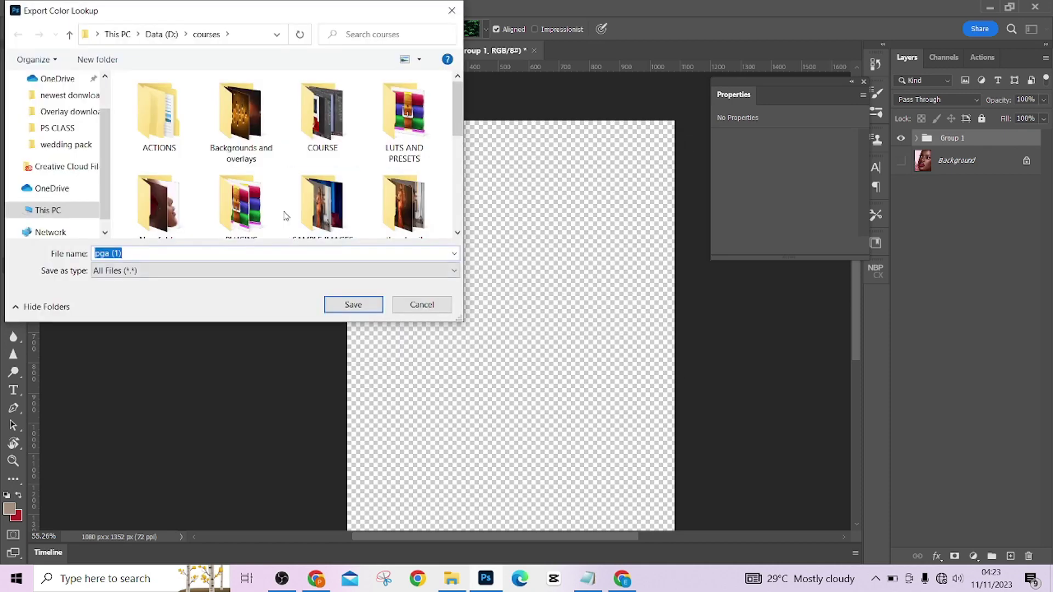
Save the exported color lookup files under the name "sample" in the courses folder
{"action": "scroll", "coordinate": [282, 205], "scroll_direction": "down", "scroll_amount": 2}
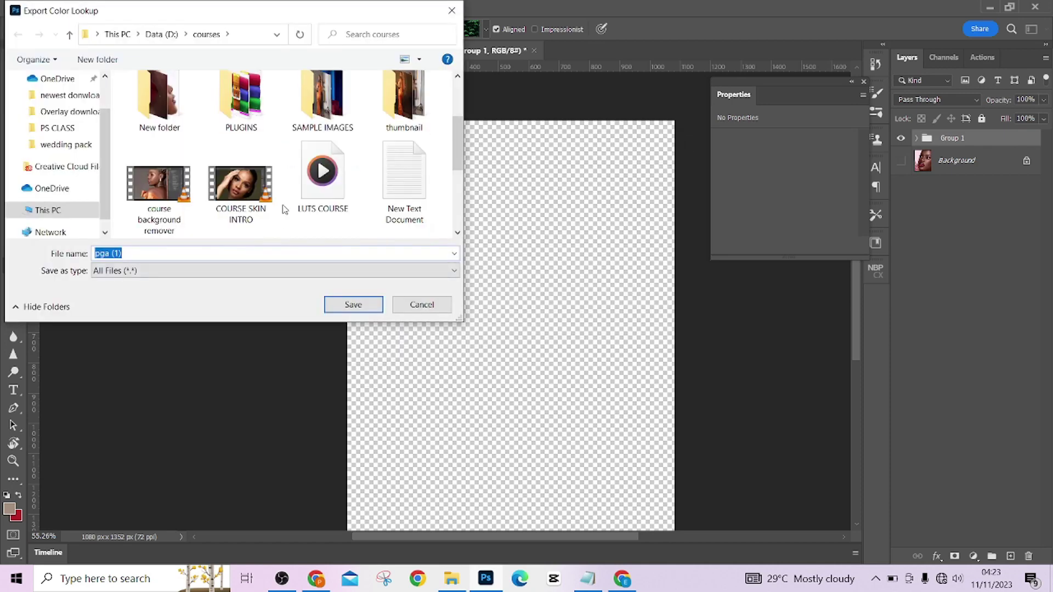
{"action": "scroll", "coordinate": [296, 203], "scroll_direction": "down", "scroll_amount": 3}
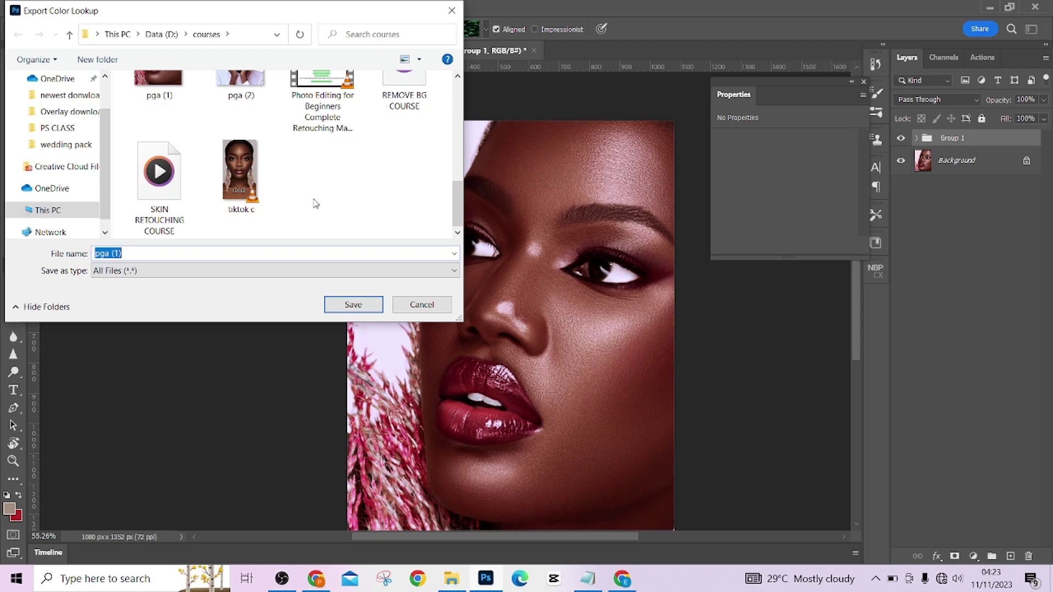
{"action": "scroll", "coordinate": [323, 200], "scroll_direction": "up", "scroll_amount": 5}
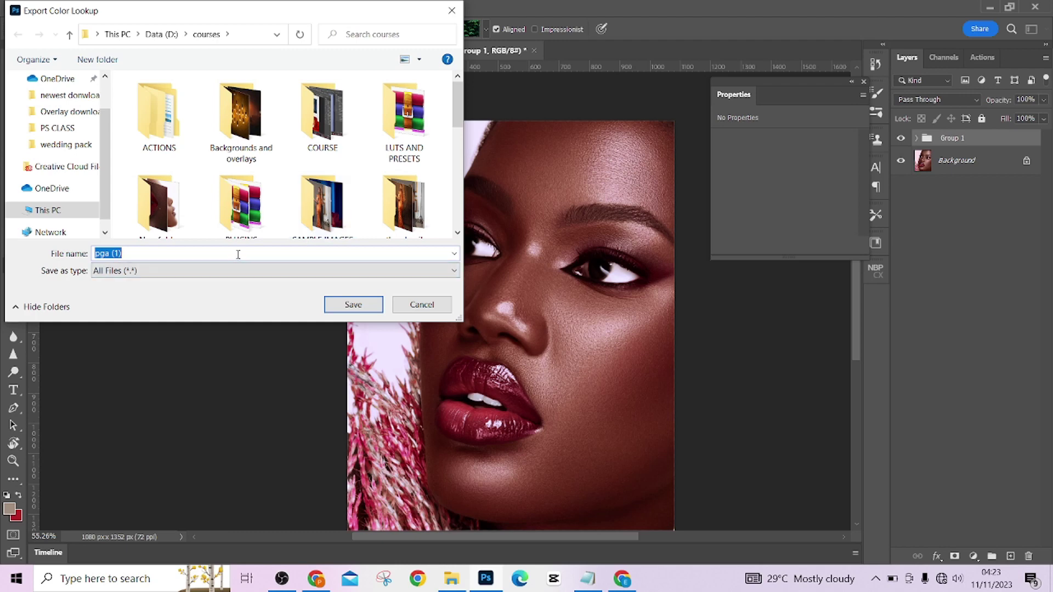
{"action": "type", "text": "sample"}
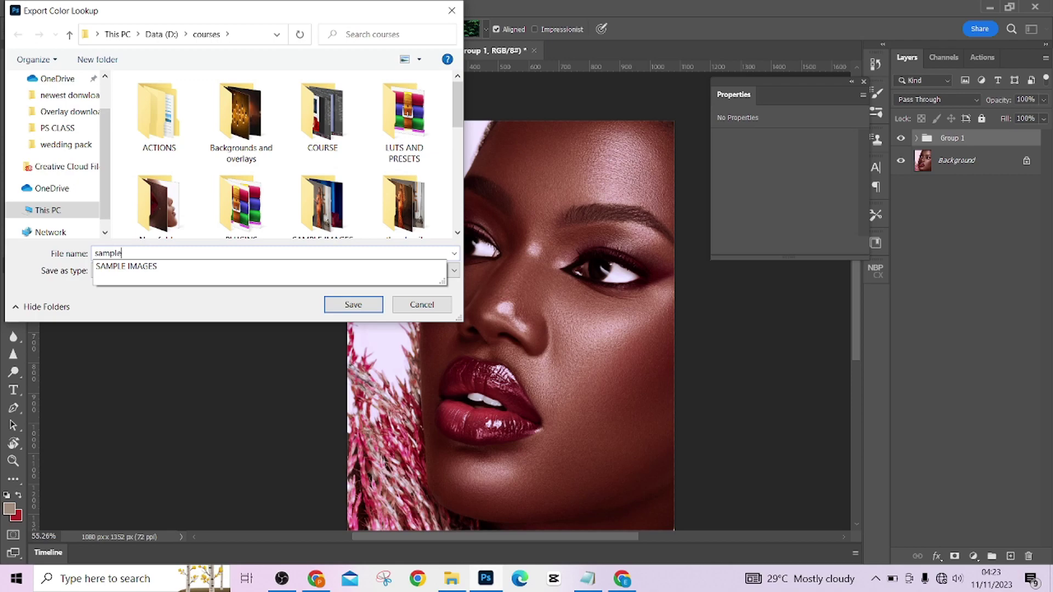
{"action": "left_click", "coordinate": [355, 304]}
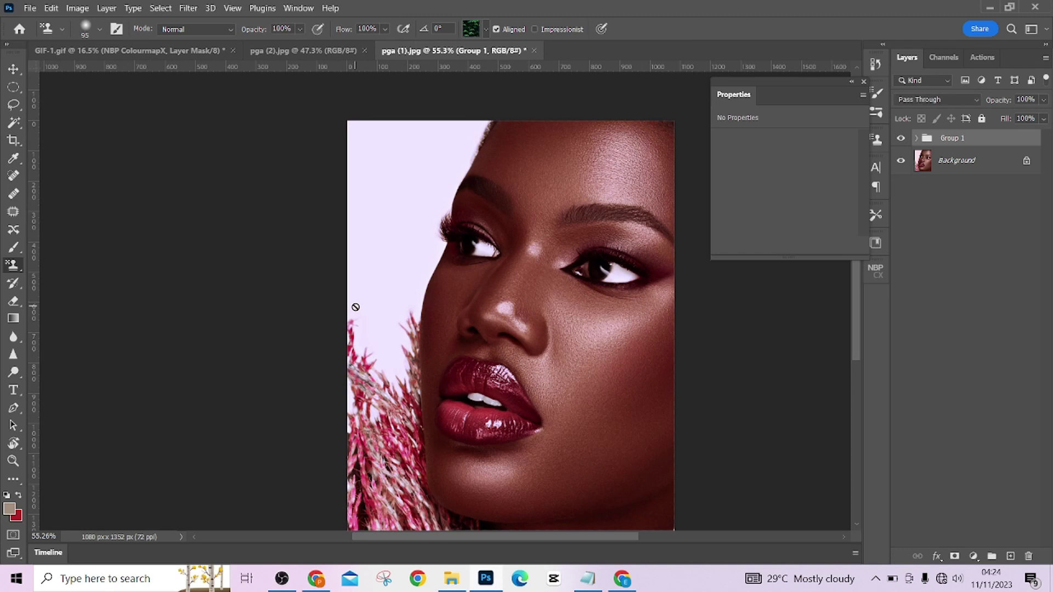
Delete the adjustment group and add a Color Lookup adjustment layer above the Background
{"action": "left_click_drag", "start_coordinate": [999, 142], "coordinate": [1028, 556]}
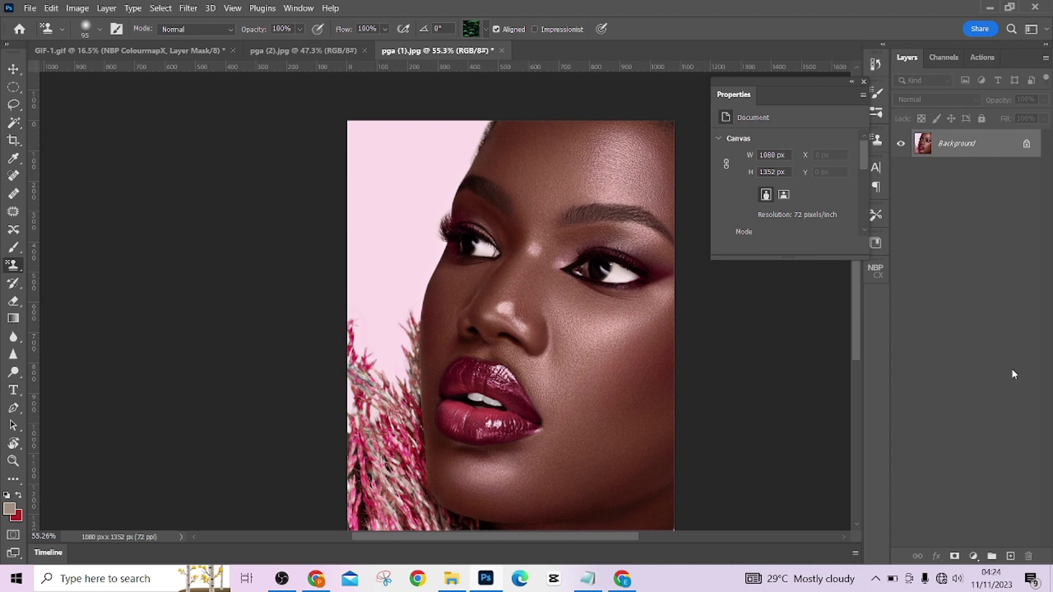
{"action": "left_click", "coordinate": [973, 557]}
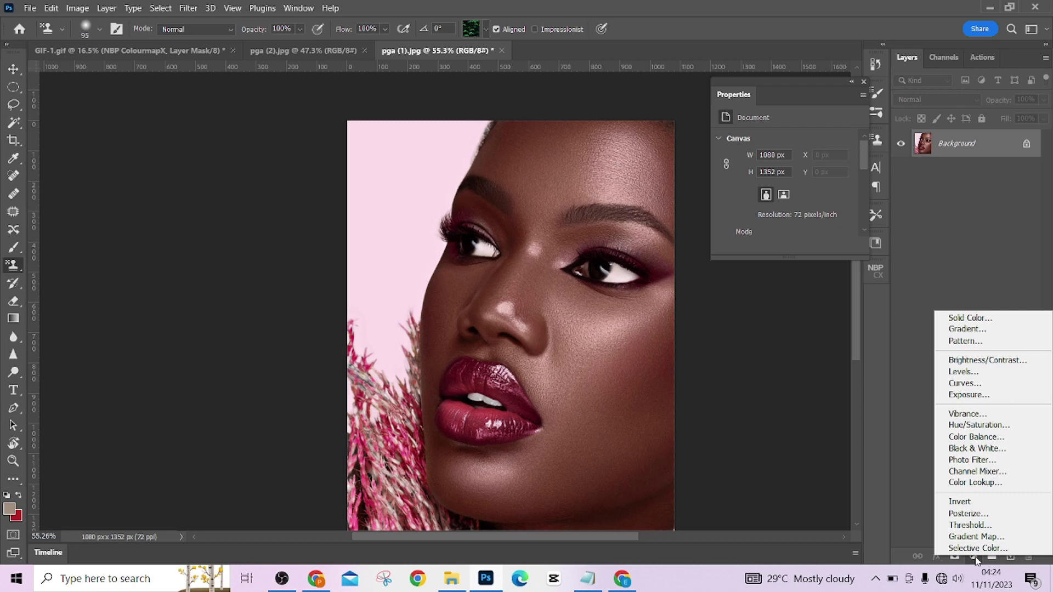
{"action": "left_click", "coordinate": [981, 480]}
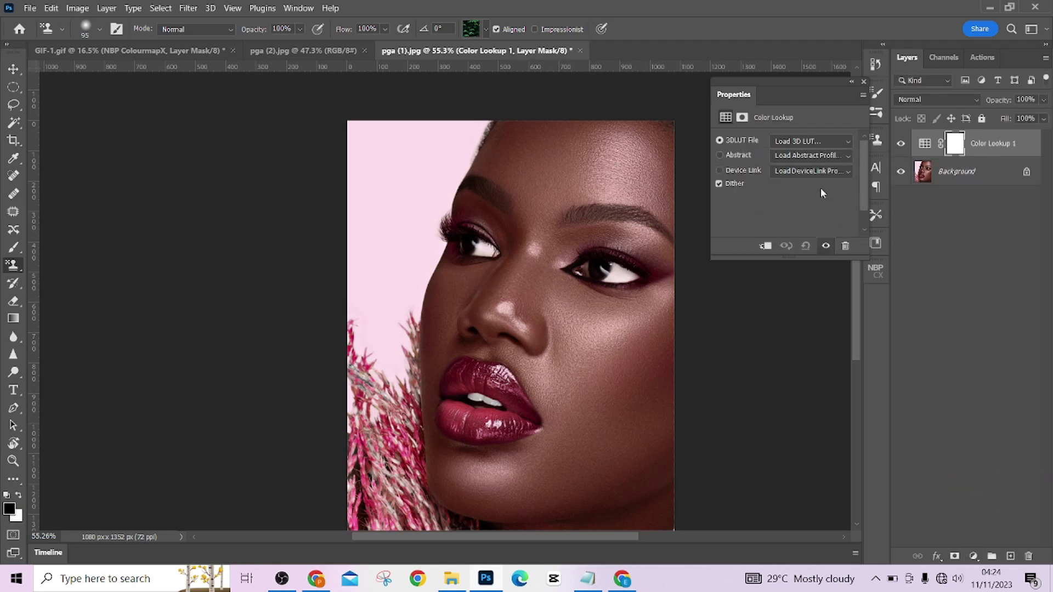
Load the 3DL file sample.3DL from the courses folder on Data (D:) as the Color Lookup layer's 3D LUT
{"action": "left_click", "coordinate": [806, 142]}
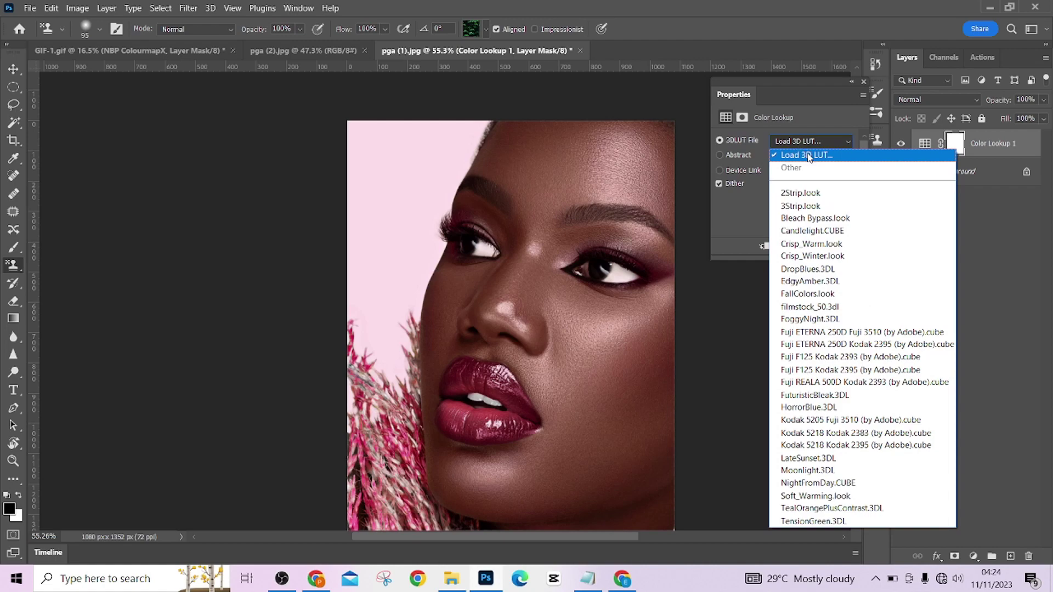
{"action": "left_click", "coordinate": [807, 154]}
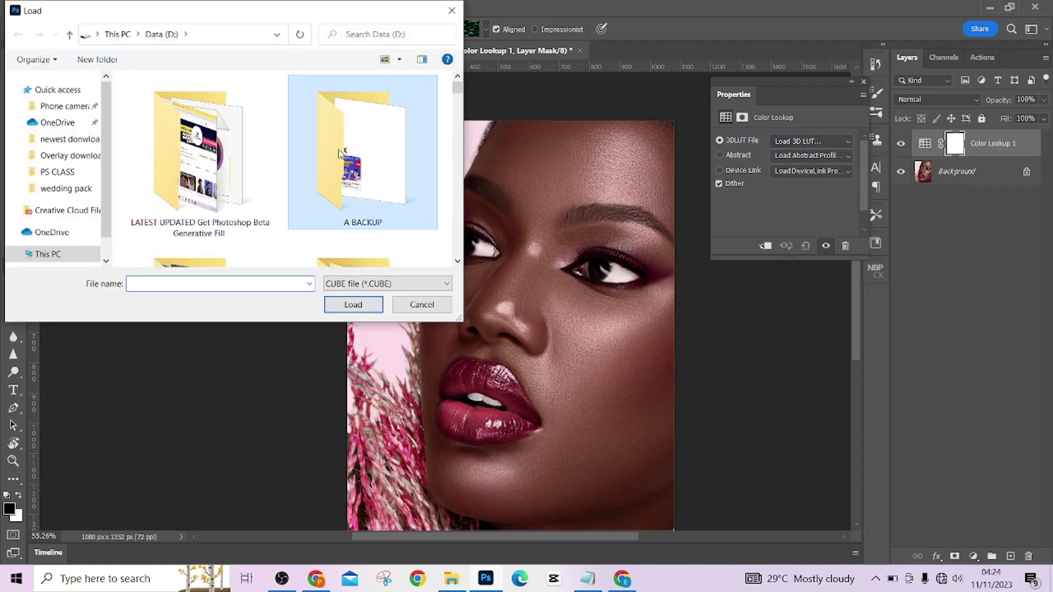
{"action": "scroll", "coordinate": [339, 152], "scroll_direction": "down", "scroll_amount": 5}
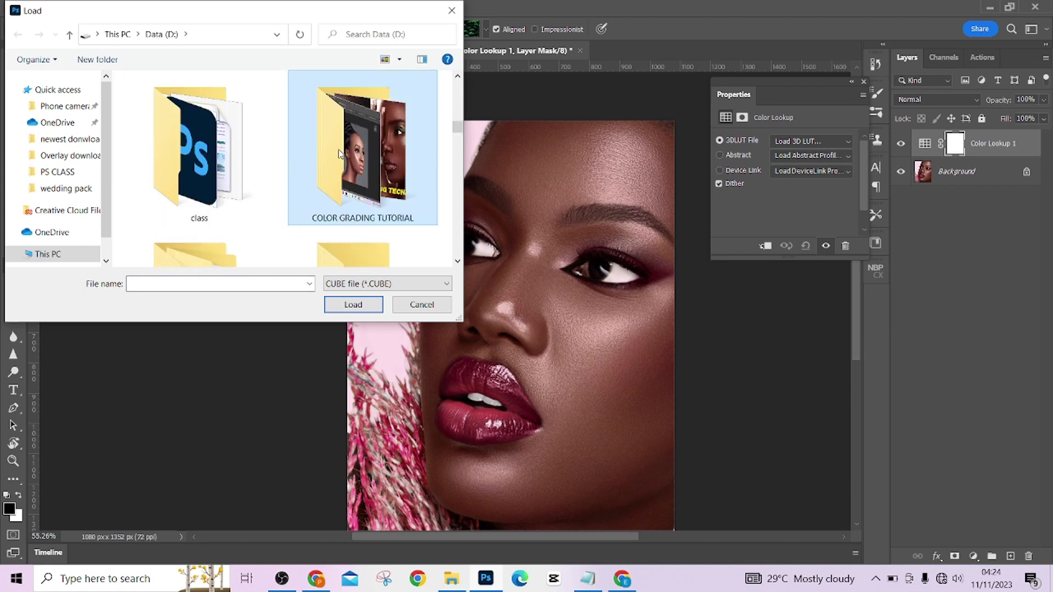
{"action": "scroll", "coordinate": [390, 179], "scroll_direction": "down", "scroll_amount": 2}
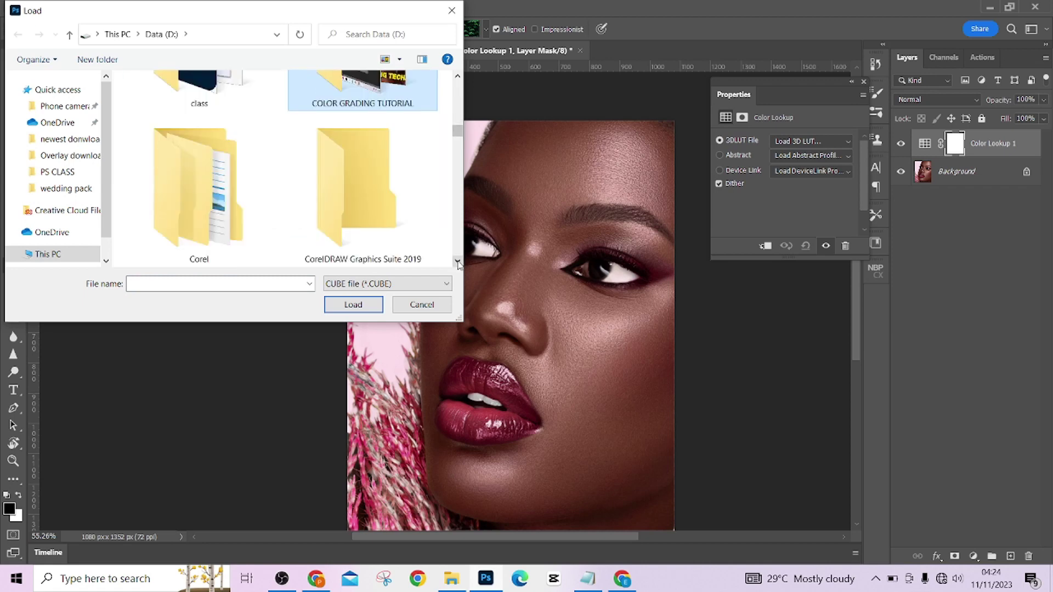
{"action": "scroll", "coordinate": [391, 181], "scroll_direction": "down", "scroll_amount": 2}
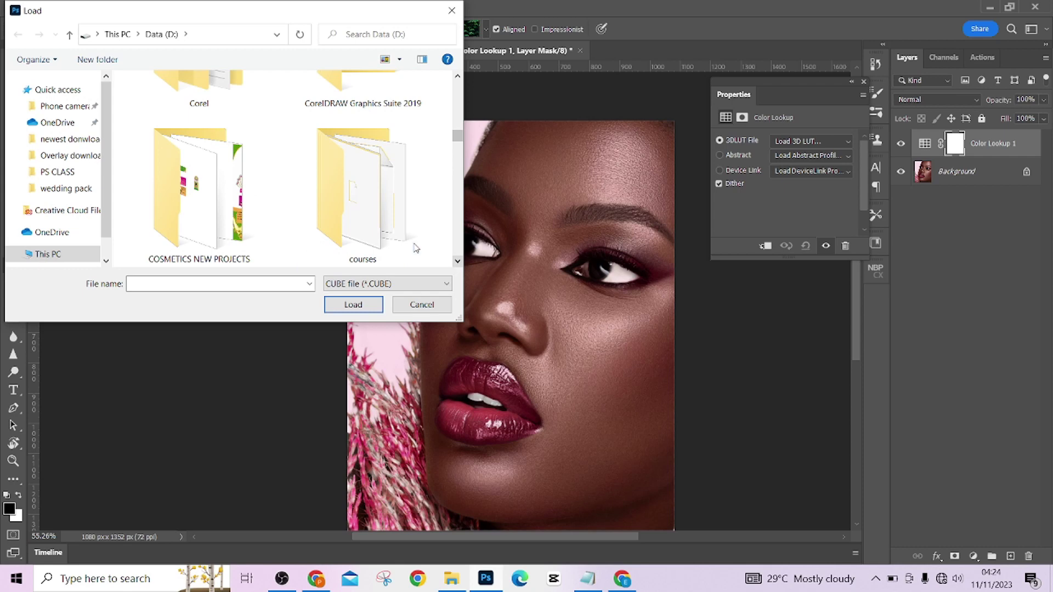
{"action": "double_click", "coordinate": [395, 242]}
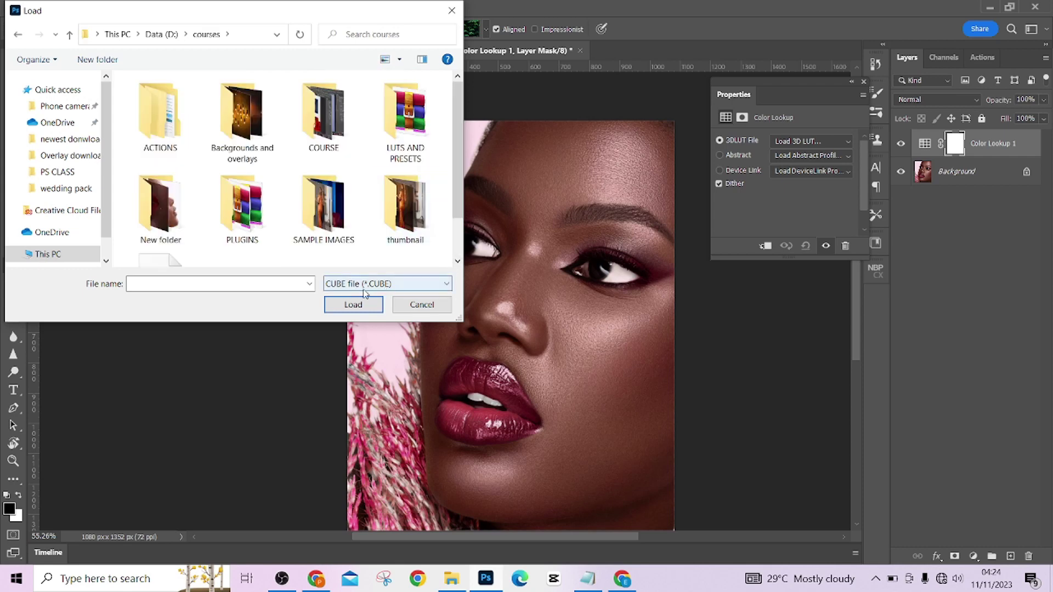
{"action": "left_click", "coordinate": [380, 284]}
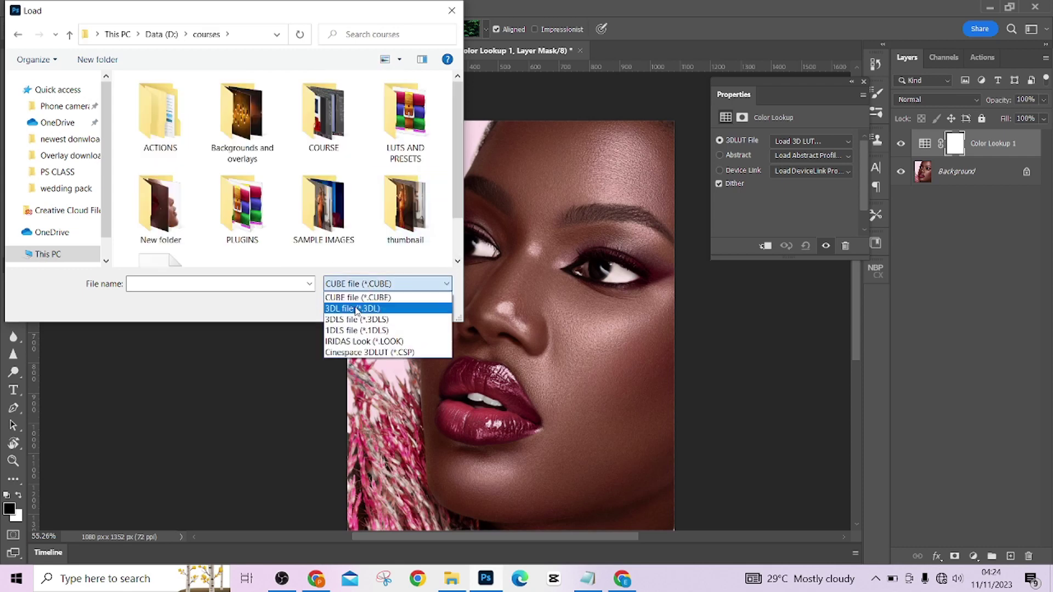
{"action": "left_click", "coordinate": [351, 309]}
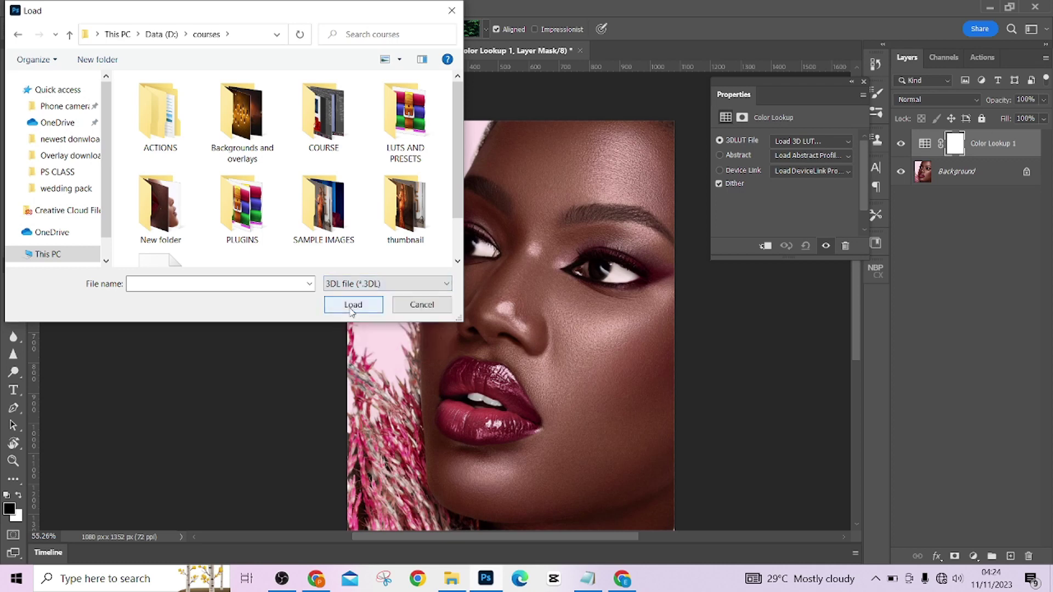
{"action": "scroll", "coordinate": [454, 148], "scroll_direction": "down", "scroll_amount": 2}
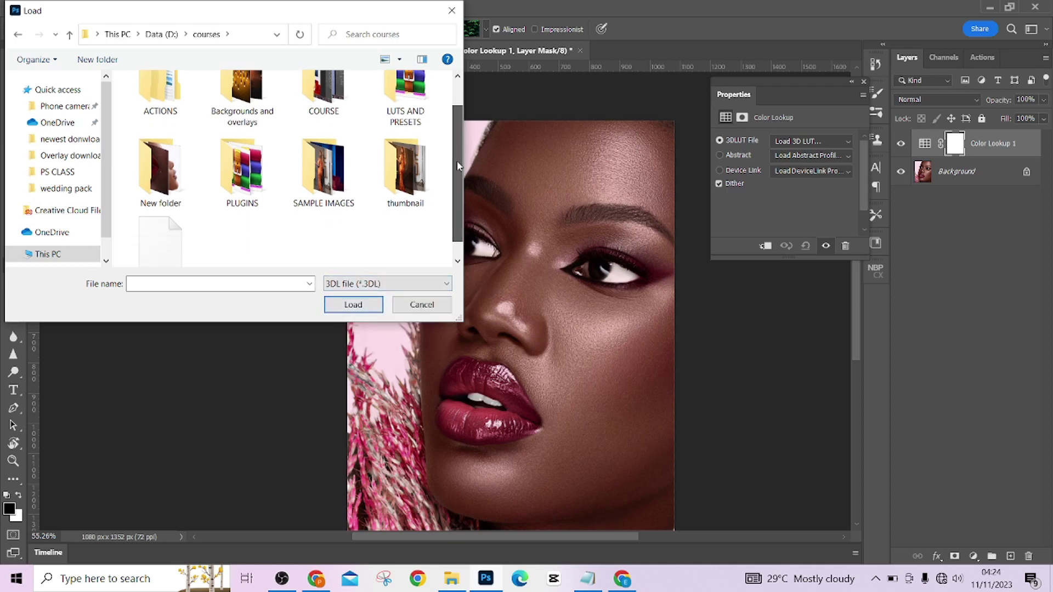
{"action": "left_click", "coordinate": [180, 250]}
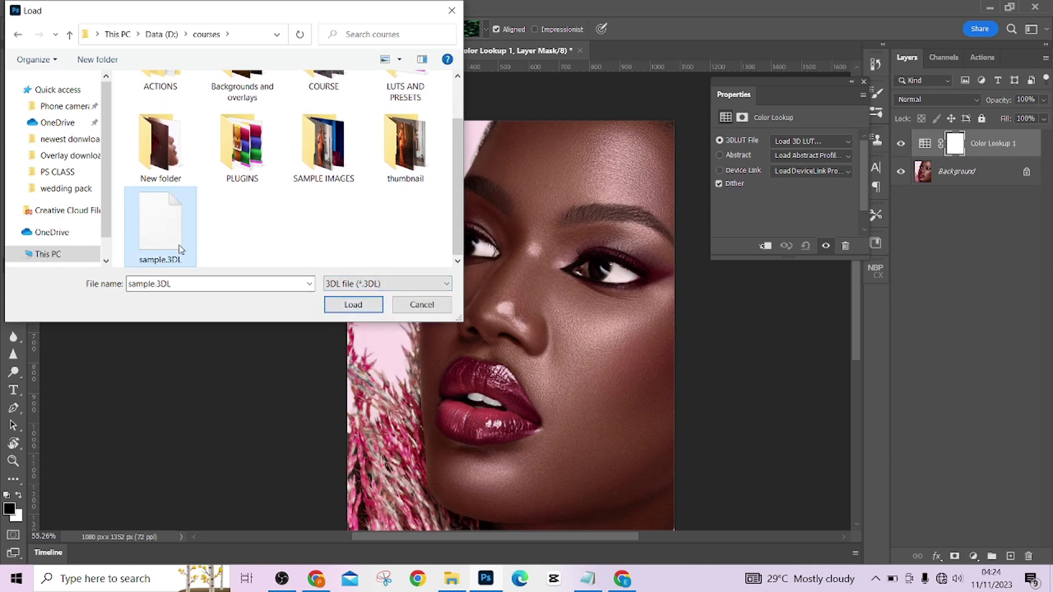
{"action": "left_click", "coordinate": [358, 304]}
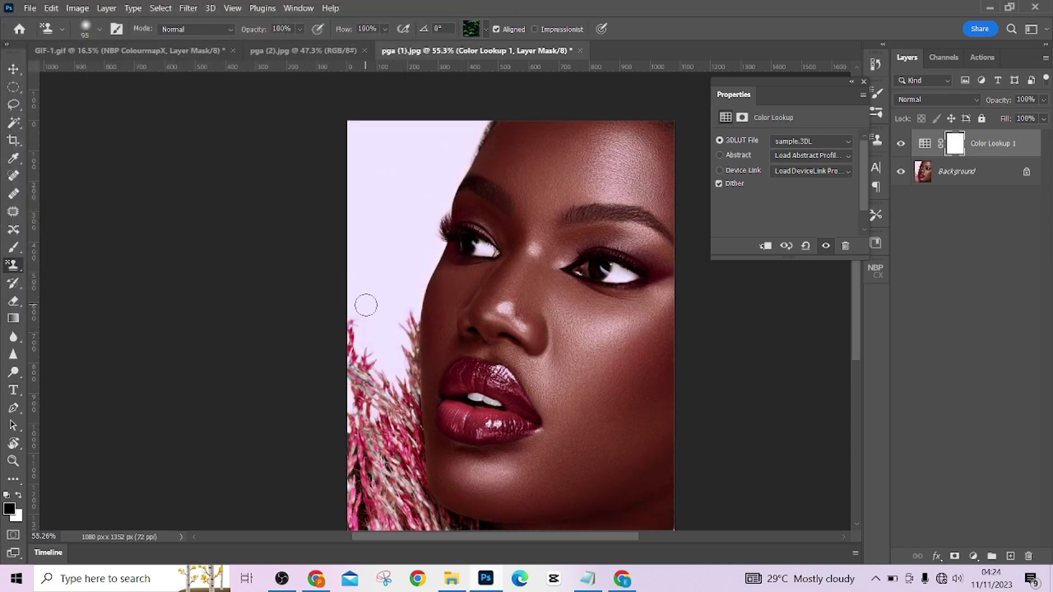
Copy the Color Lookup 1 layer from pga (1).jpg into pga (2).jpg and on into GIF-1.gif
{"action": "left_click", "coordinate": [317, 49]}
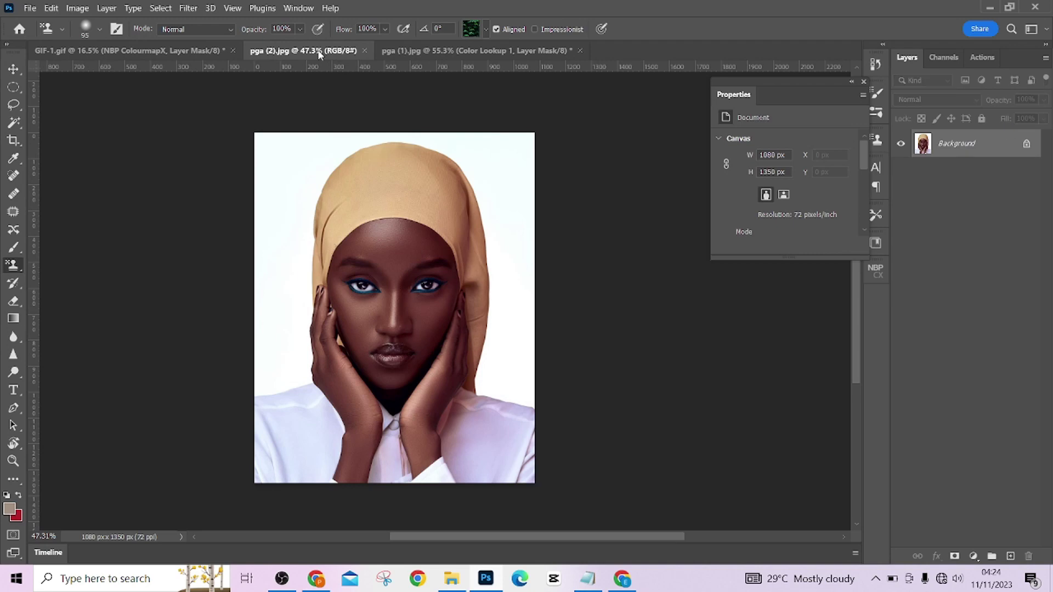
{"action": "left_click", "coordinate": [158, 49]}
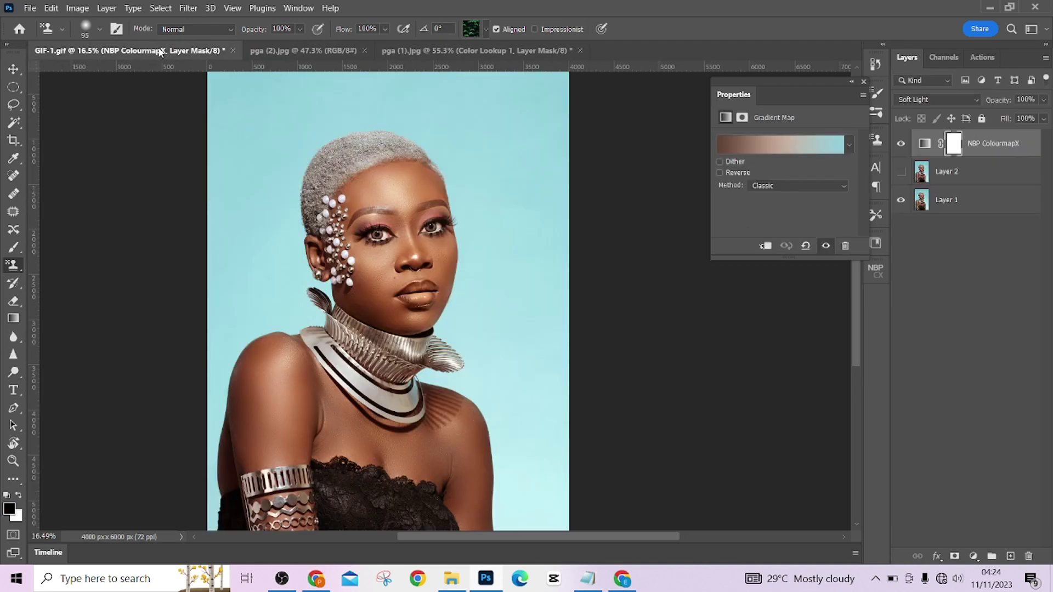
{"action": "left_click", "coordinate": [422, 52]}
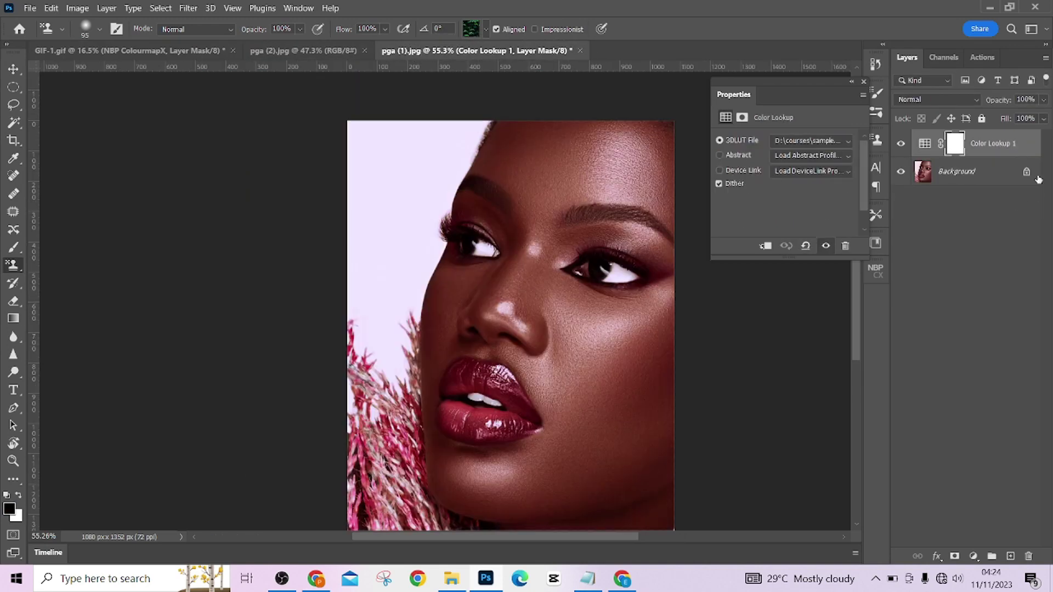
{"action": "left_click_drag", "start_coordinate": [1020, 144], "coordinate": [423, 253]}
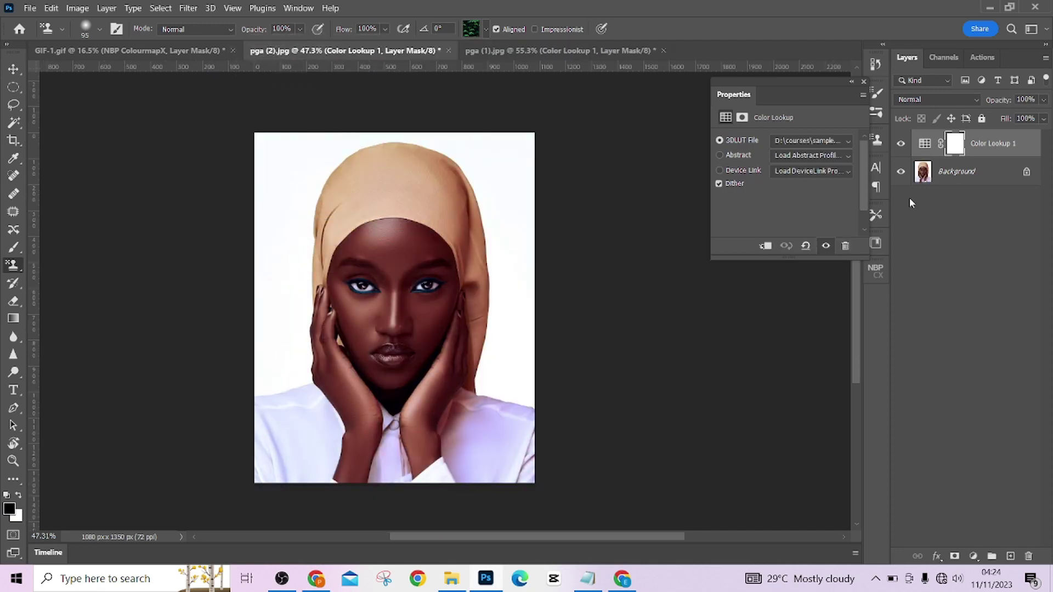
{"action": "left_click_drag", "start_coordinate": [1027, 143], "coordinate": [430, 296]}
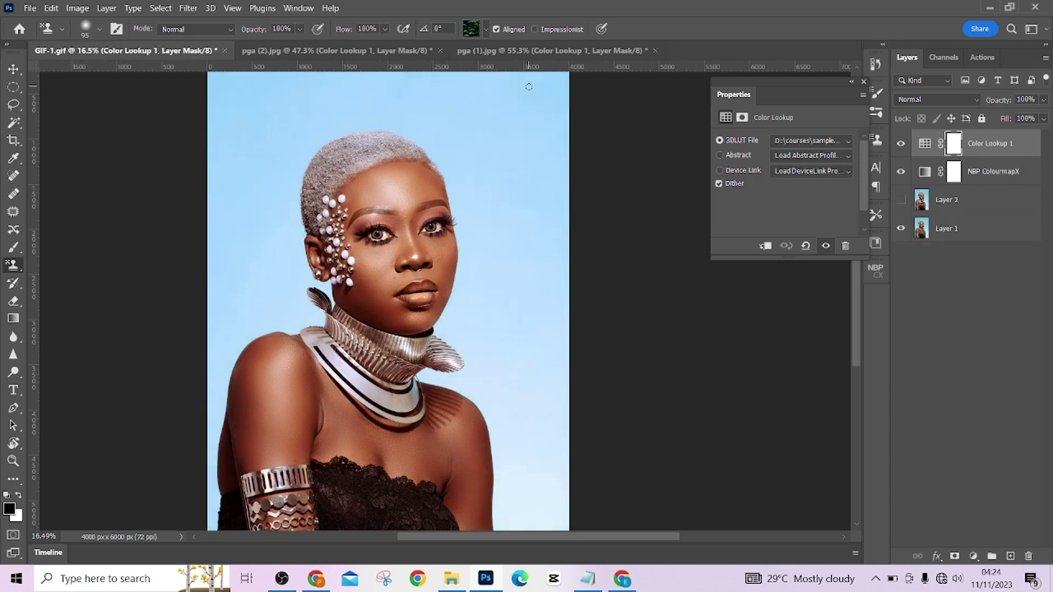
Compare the graded pga (1).jpg and pga (2).jpg documents, and delete the Color Lookup 1 layer from pga (2).jpg
{"action": "left_click", "coordinate": [526, 49]}
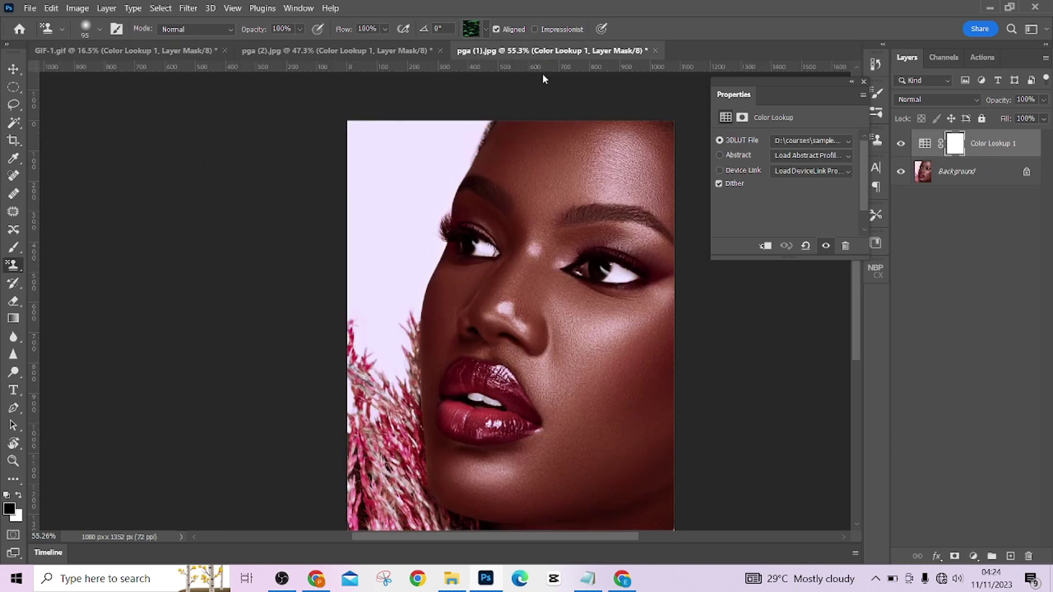
{"action": "left_click", "coordinate": [296, 50]}
{"action": "left_click", "coordinate": [502, 46]}
{"action": "left_click", "coordinate": [380, 49]}
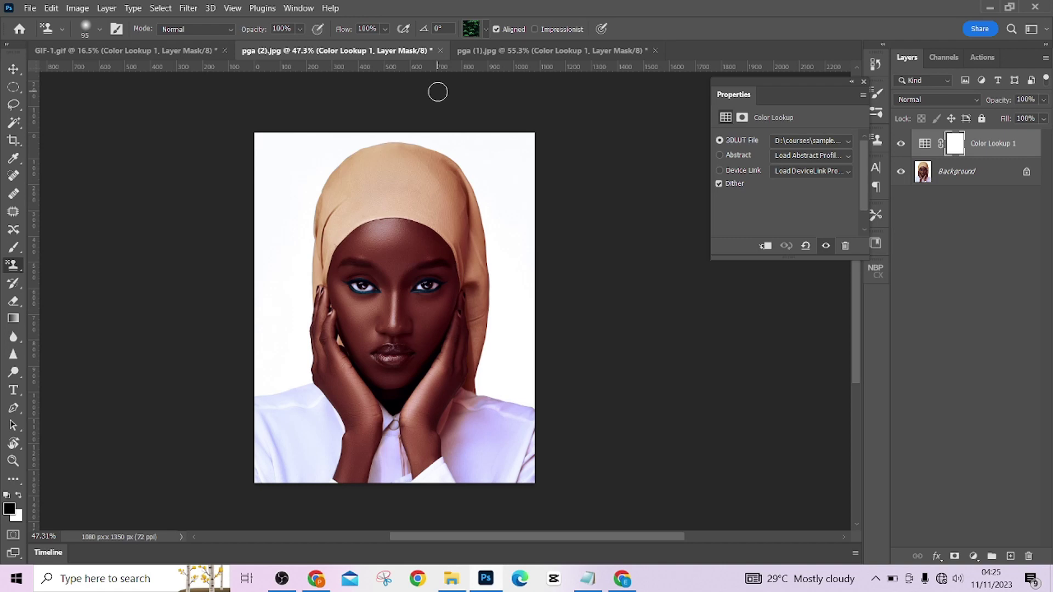
{"action": "left_click_drag", "start_coordinate": [1028, 137], "coordinate": [1028, 556]}
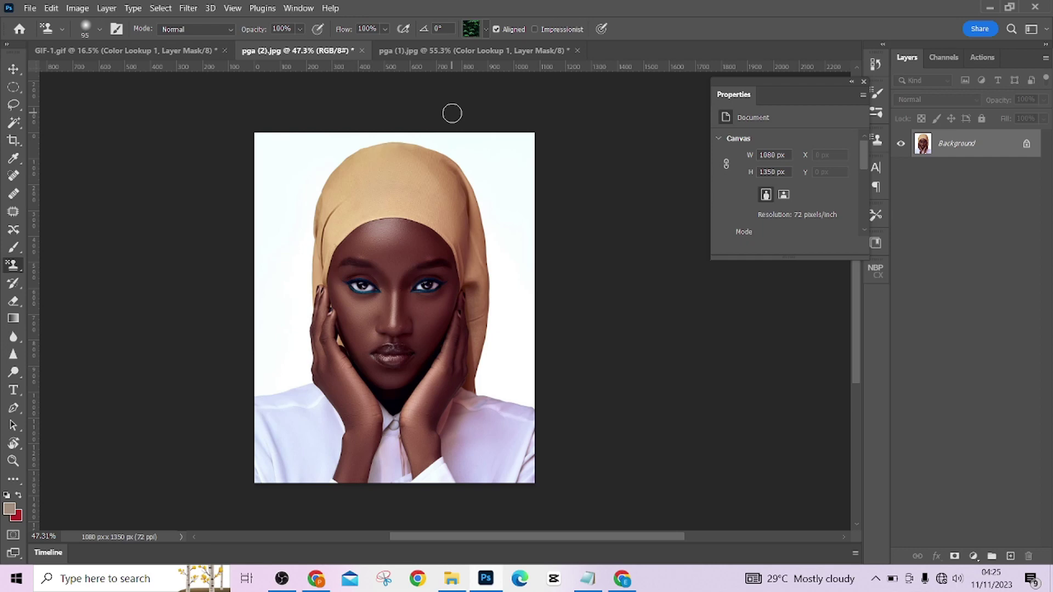
Open the Camera Raw Filter on the pga (2).jpg Background and turn off the highlight clipping warning
{"action": "left_click", "coordinate": [186, 7]}
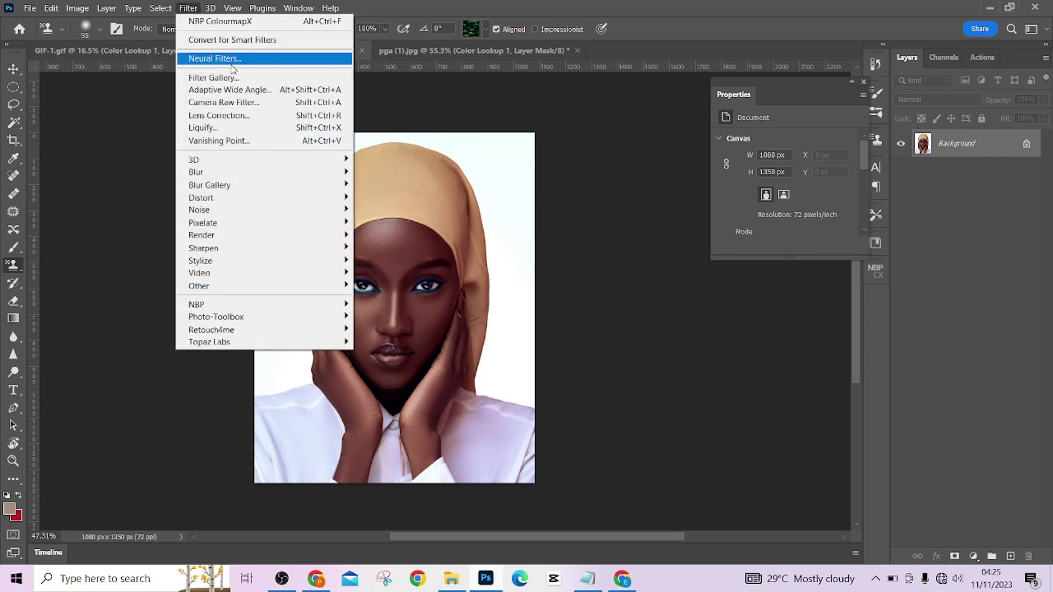
{"action": "left_click", "coordinate": [225, 102]}
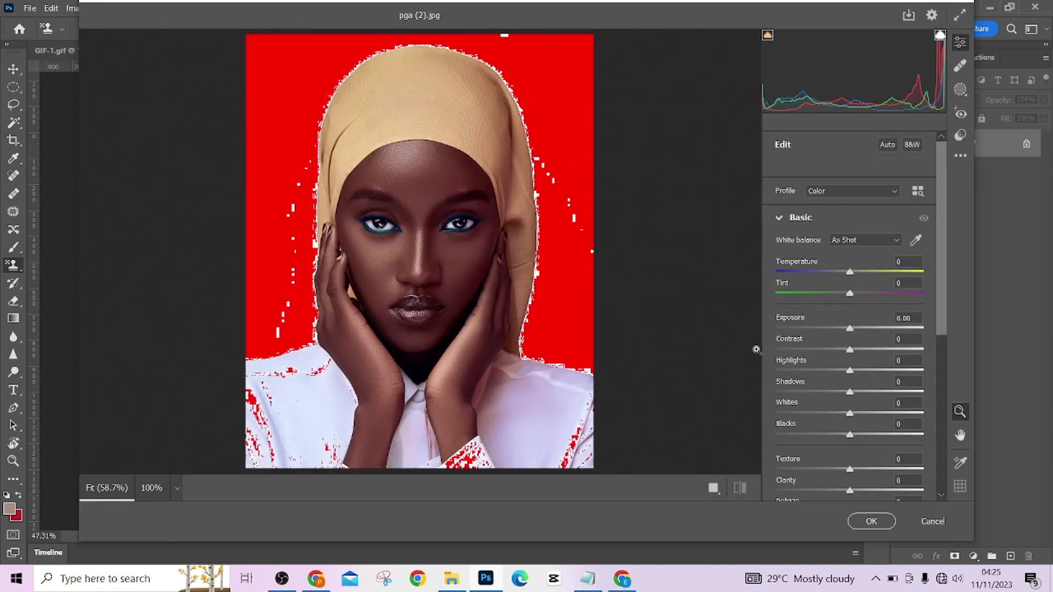
{"action": "left_click_drag", "start_coordinate": [797, 371], "coordinate": [838, 377]}
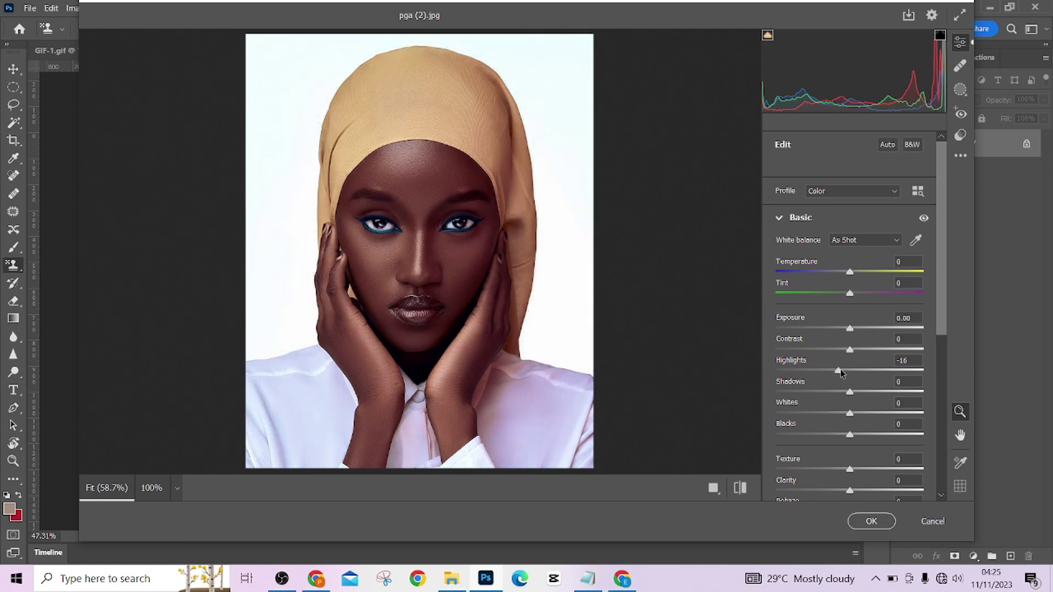
{"action": "double_click", "coordinate": [838, 371]}
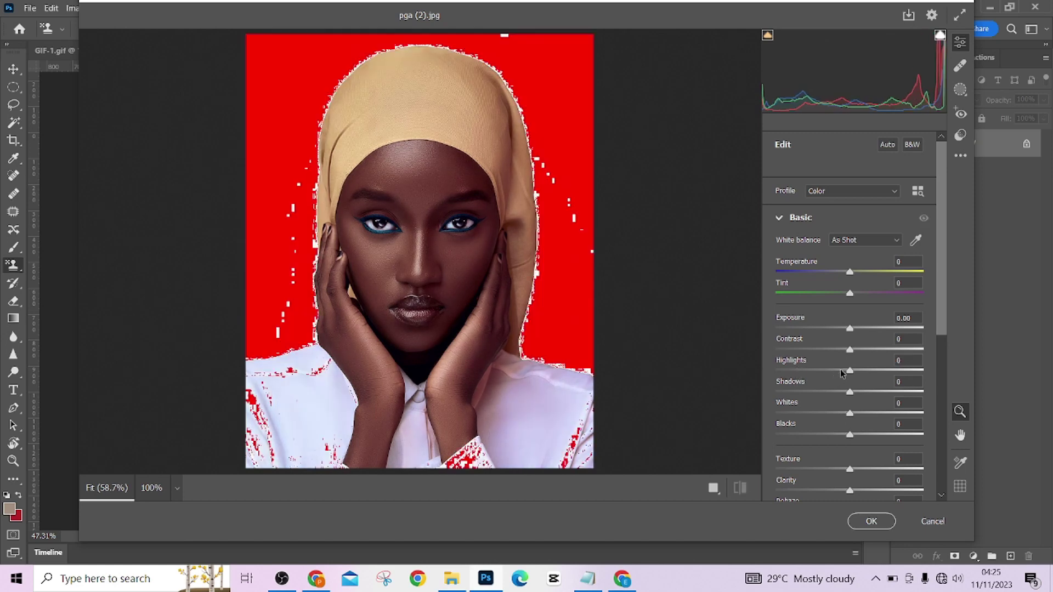
{"action": "left_click", "coordinate": [940, 35]}
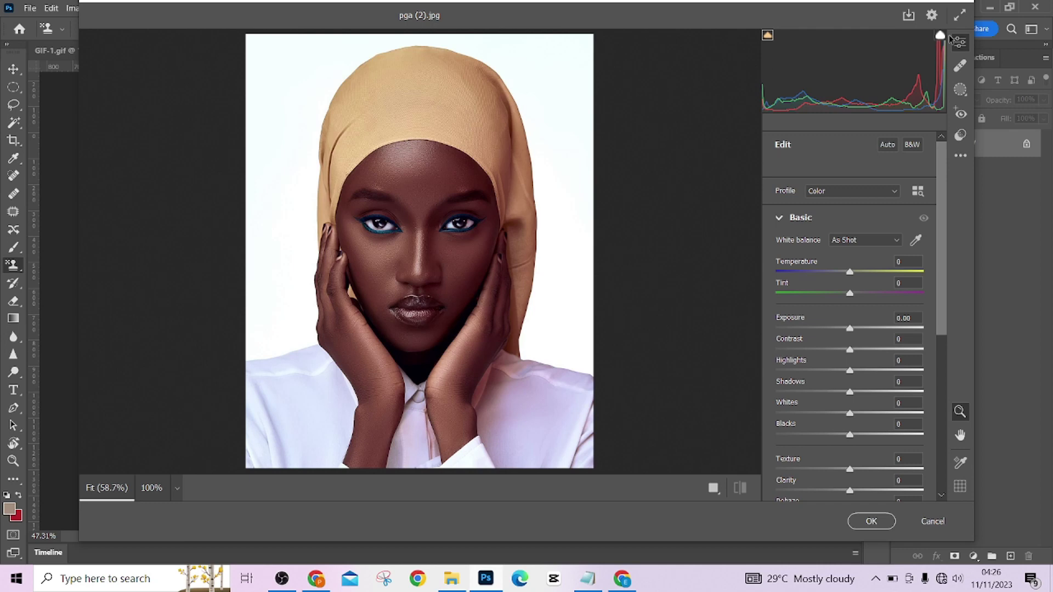
Adjust the portrait in Camera Raw with Exposure -0.45, Highlights +53, Shadows +46 and Temperature +7
{"action": "left_click_drag", "start_coordinate": [849, 328], "coordinate": [843, 330]}
{"action": "left_click_drag", "start_coordinate": [849, 371], "coordinate": [884, 392]}
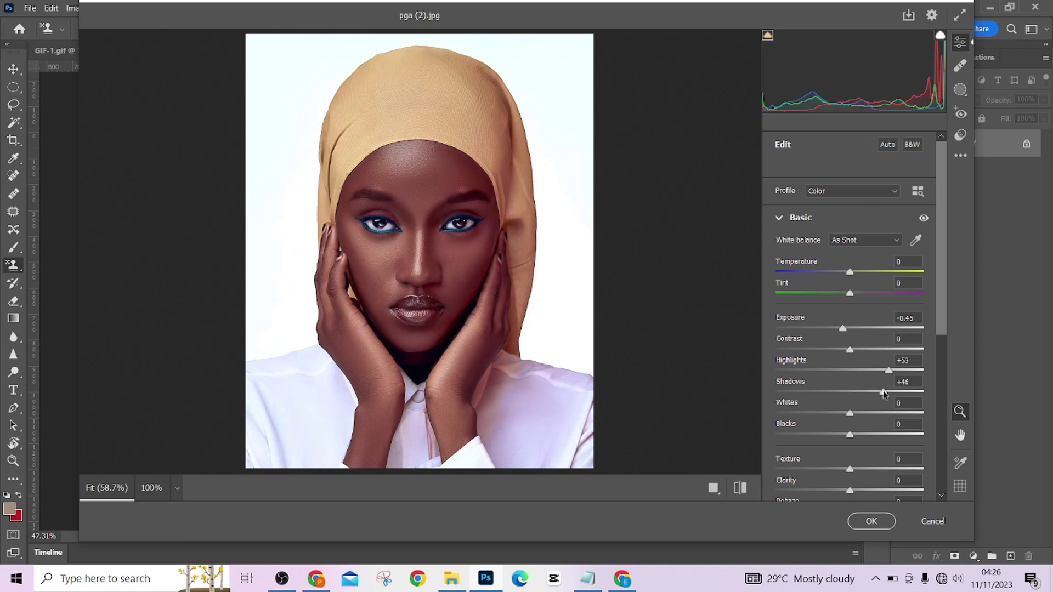
{"action": "scroll", "coordinate": [877, 392], "scroll_direction": "down", "scroll_amount": 5}
{"action": "left_click_drag", "start_coordinate": [850, 250], "coordinate": [857, 274]}
{"action": "scroll", "coordinate": [882, 263], "scroll_direction": "up", "scroll_amount": 5}
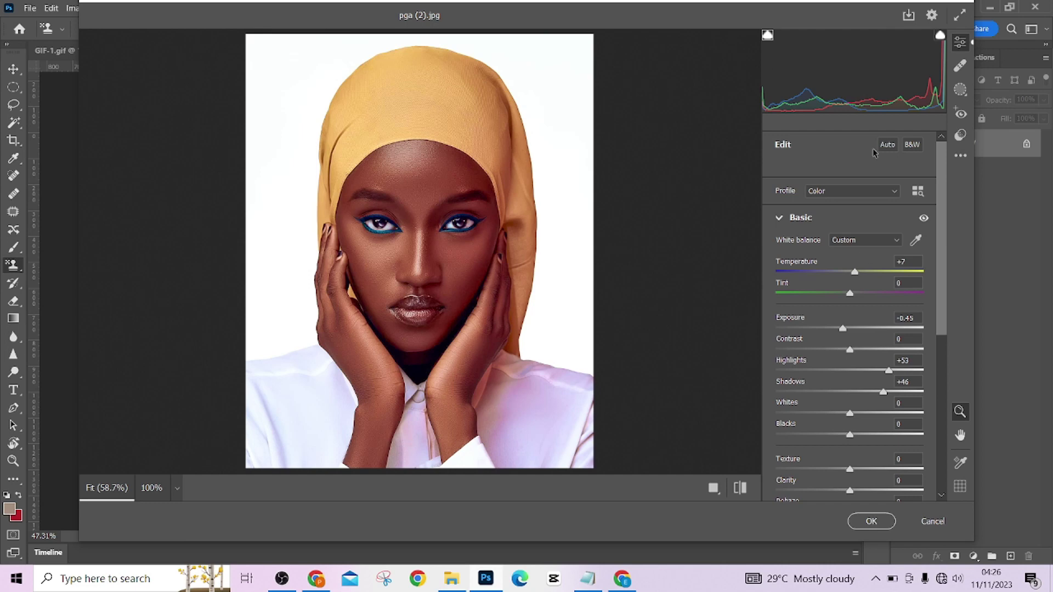
Save the Camera Raw settings with the Default subset as Untitled.xmp in the courses folder on Data (D:)
{"action": "left_click", "coordinate": [961, 156]}
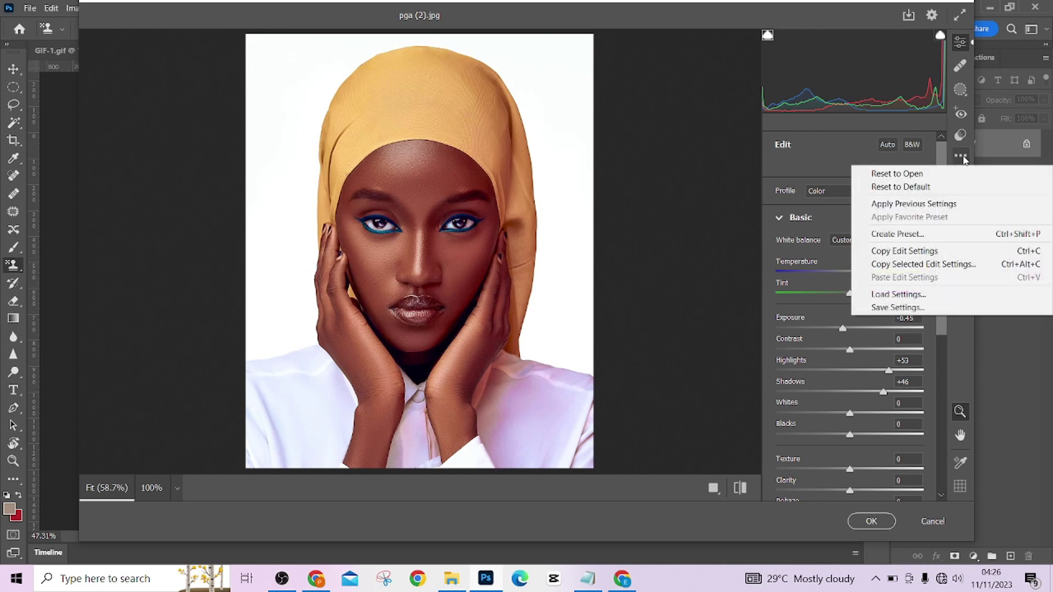
{"action": "left_click", "coordinate": [905, 309]}
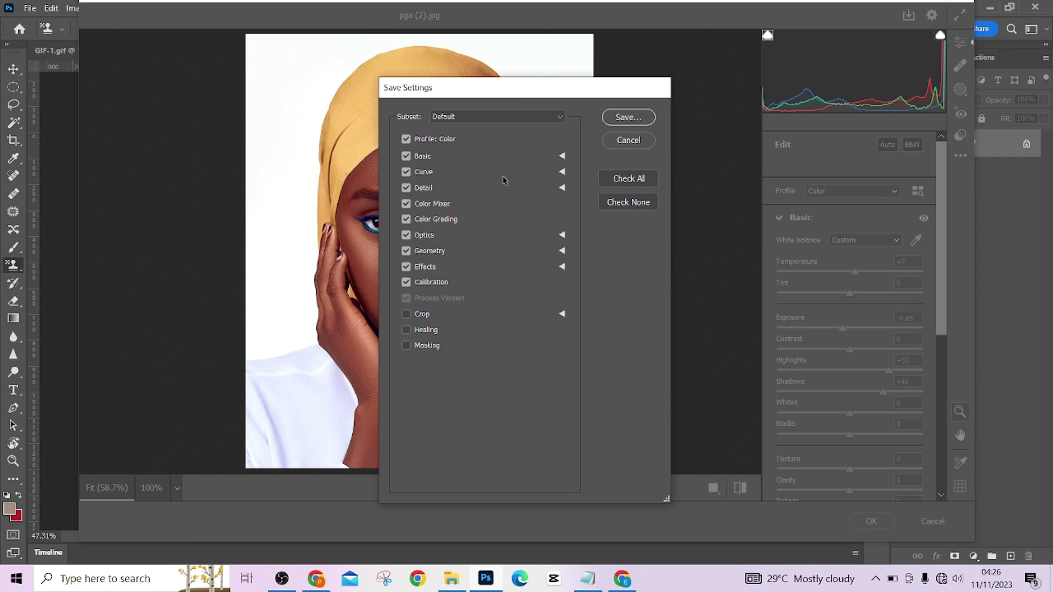
{"action": "left_click", "coordinate": [623, 118]}
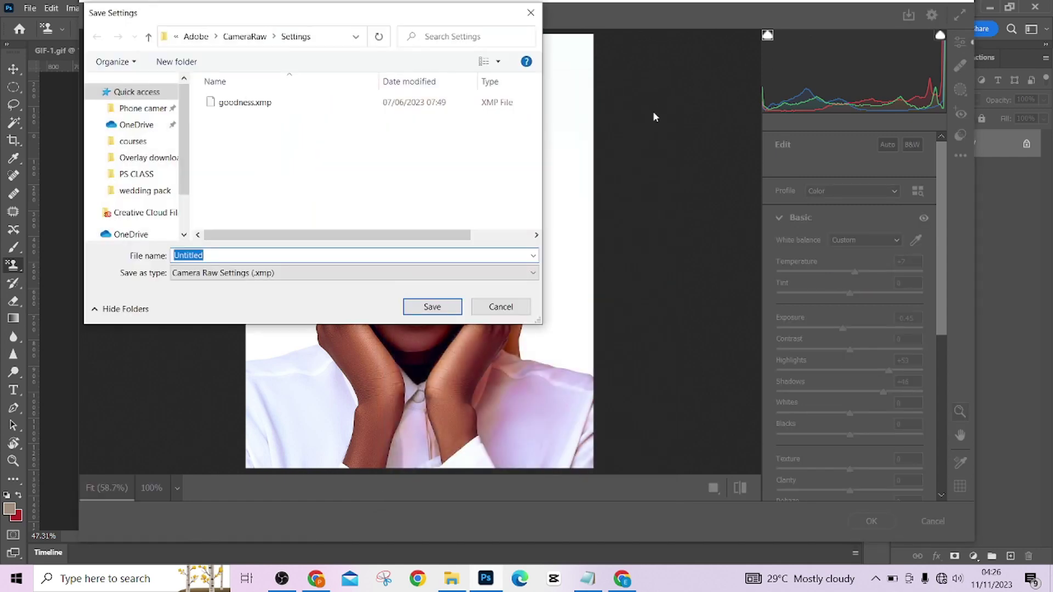
{"action": "scroll", "coordinate": [143, 175], "scroll_direction": "down", "scroll_amount": 2}
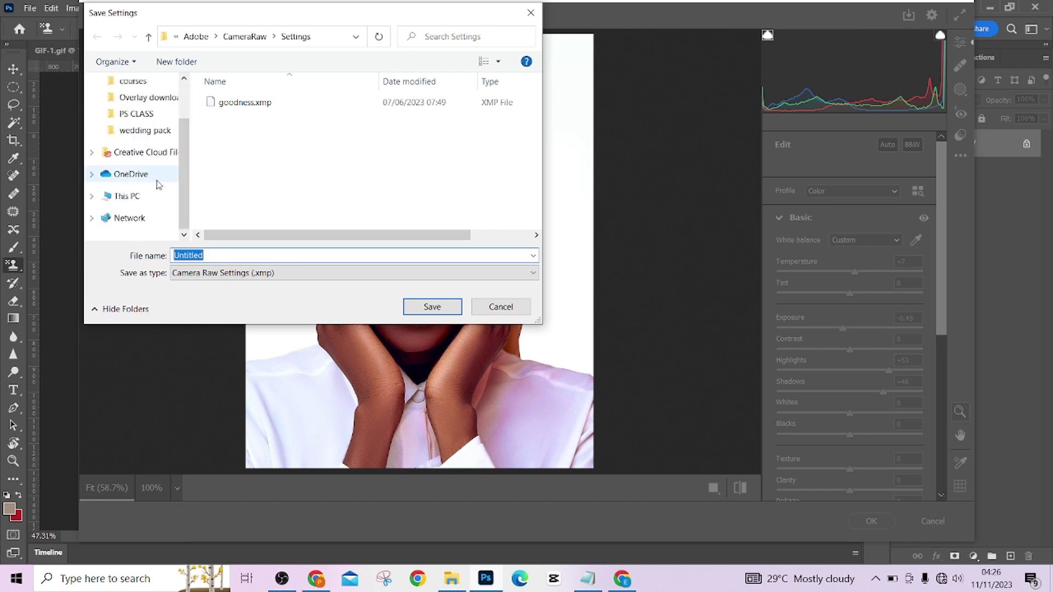
{"action": "left_click", "coordinate": [138, 196]}
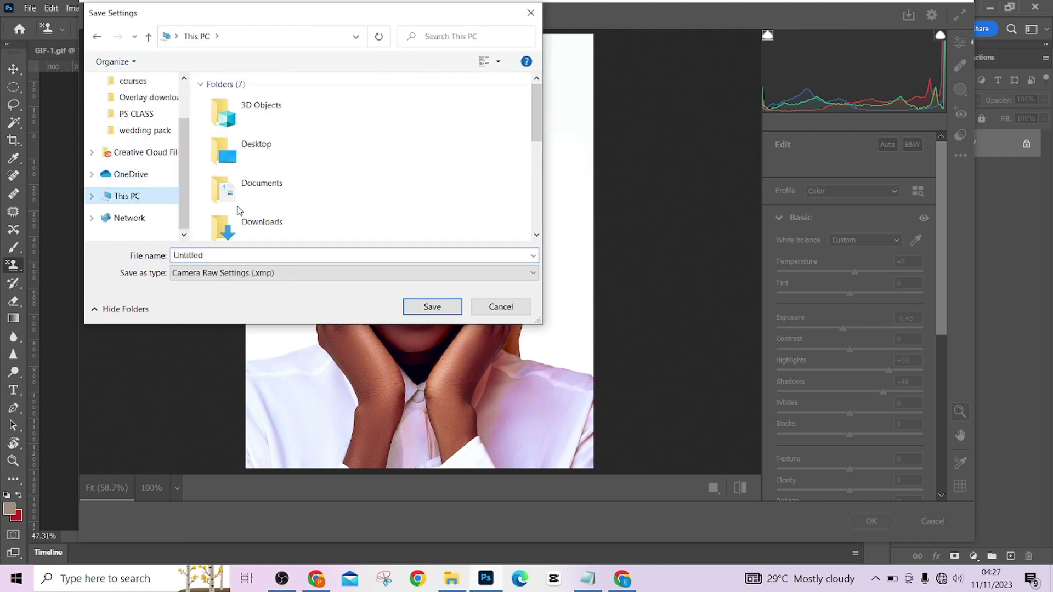
{"action": "scroll", "coordinate": [305, 208], "scroll_direction": "down", "scroll_amount": 5}
{"action": "double_click", "coordinate": [317, 189]}
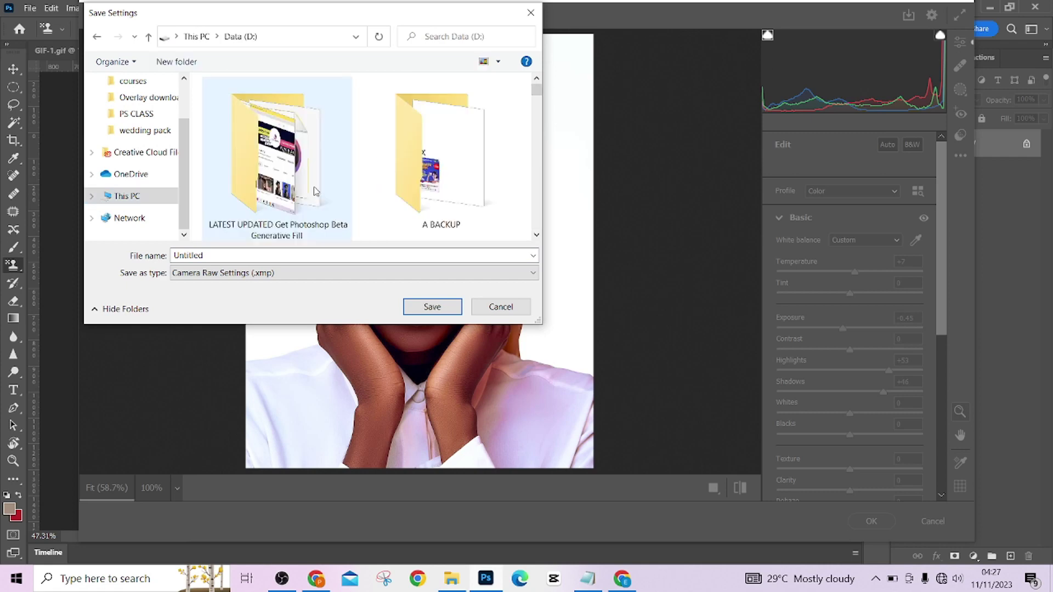
{"action": "scroll", "coordinate": [251, 166], "scroll_direction": "down", "scroll_amount": 3}
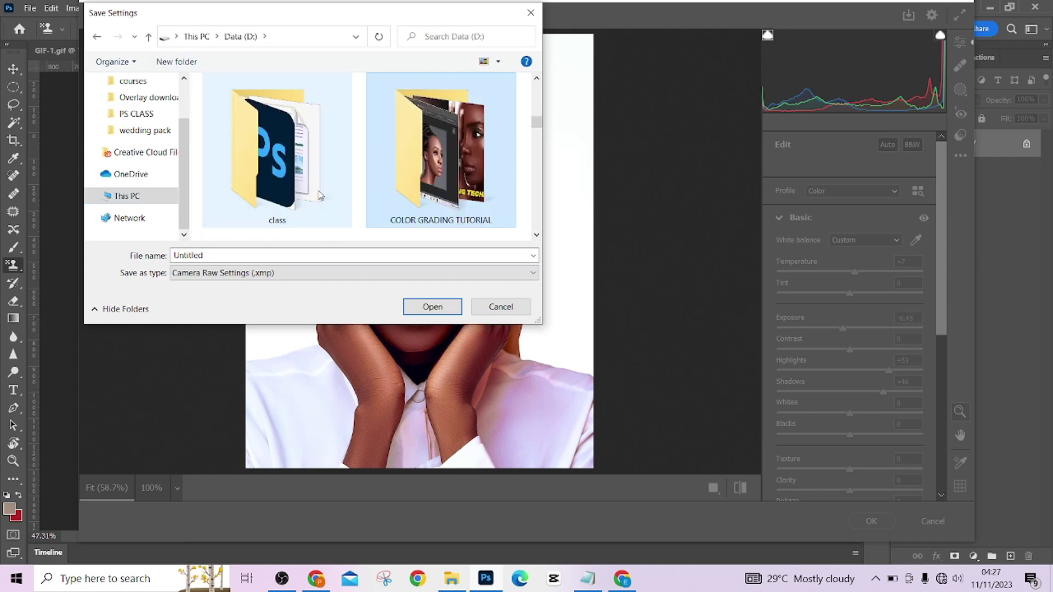
{"action": "left_click", "coordinate": [536, 234]}
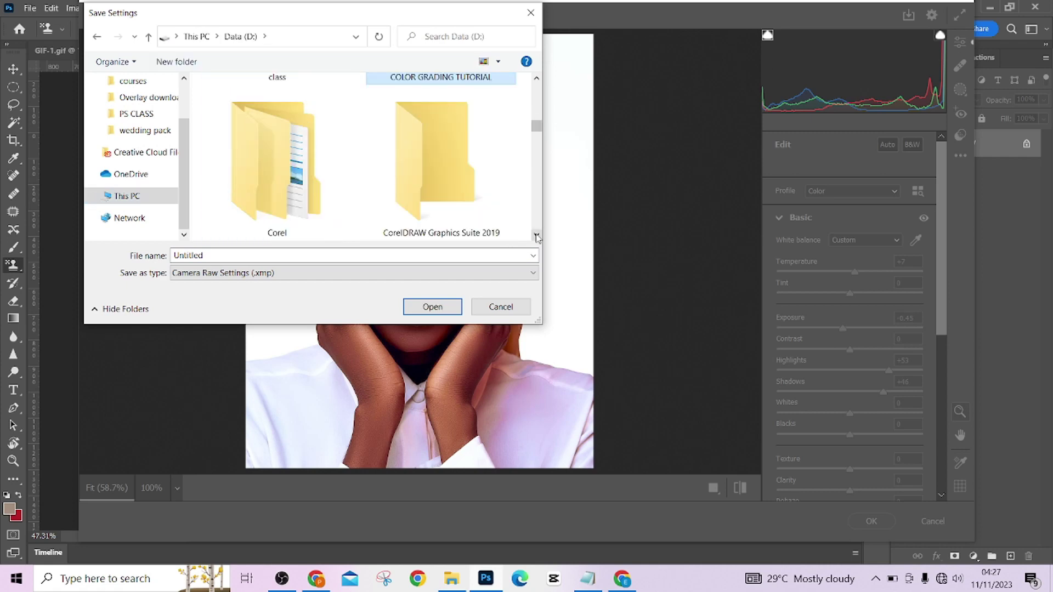
{"action": "left_click", "coordinate": [536, 235]}
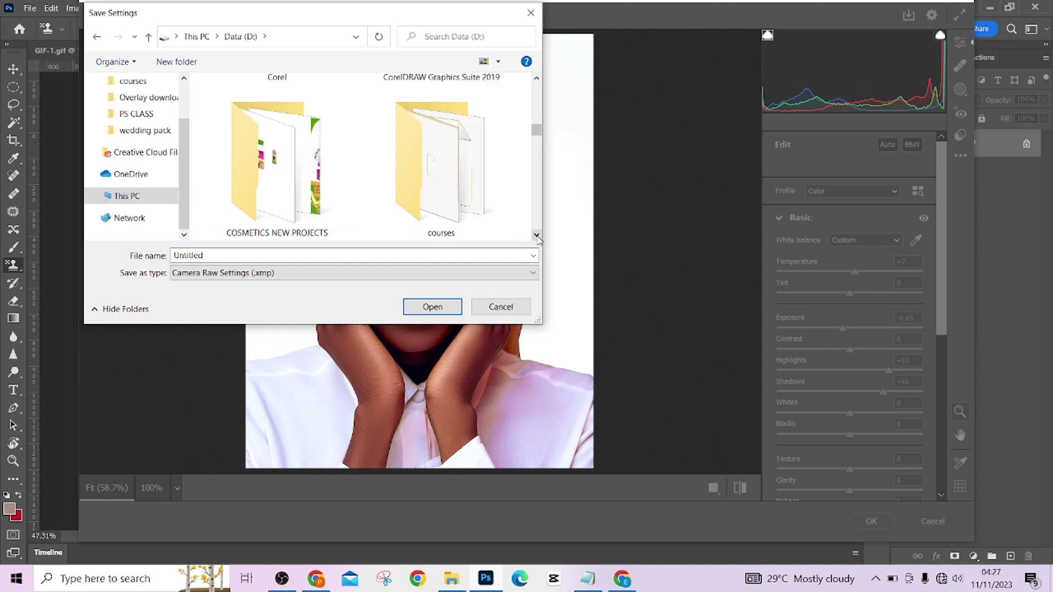
{"action": "left_click", "coordinate": [537, 235]}
{"action": "scroll", "coordinate": [463, 183], "scroll_direction": "up", "scroll_amount": 1}
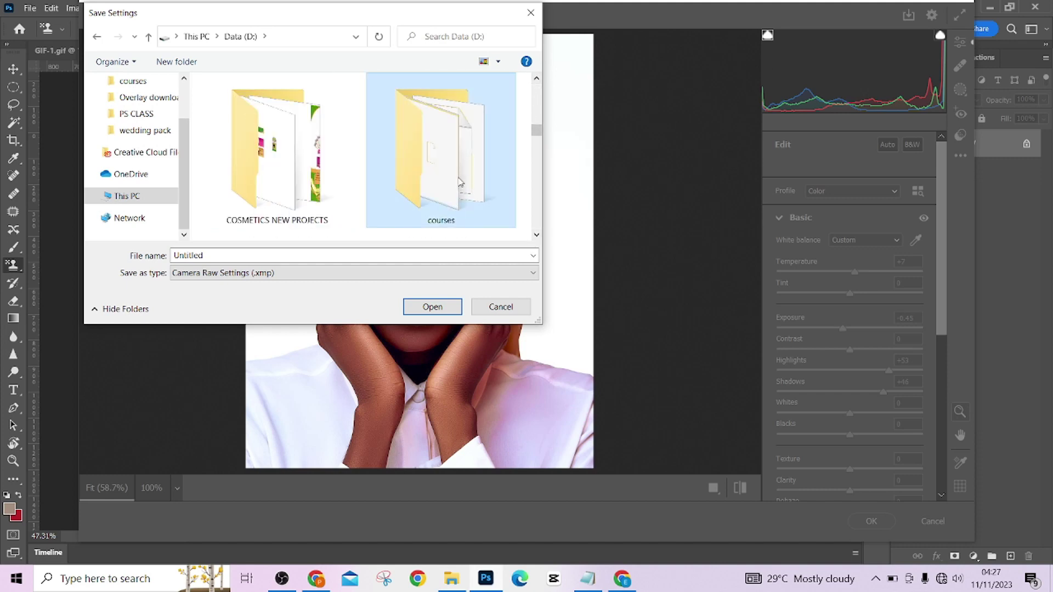
{"action": "double_click", "coordinate": [459, 181]}
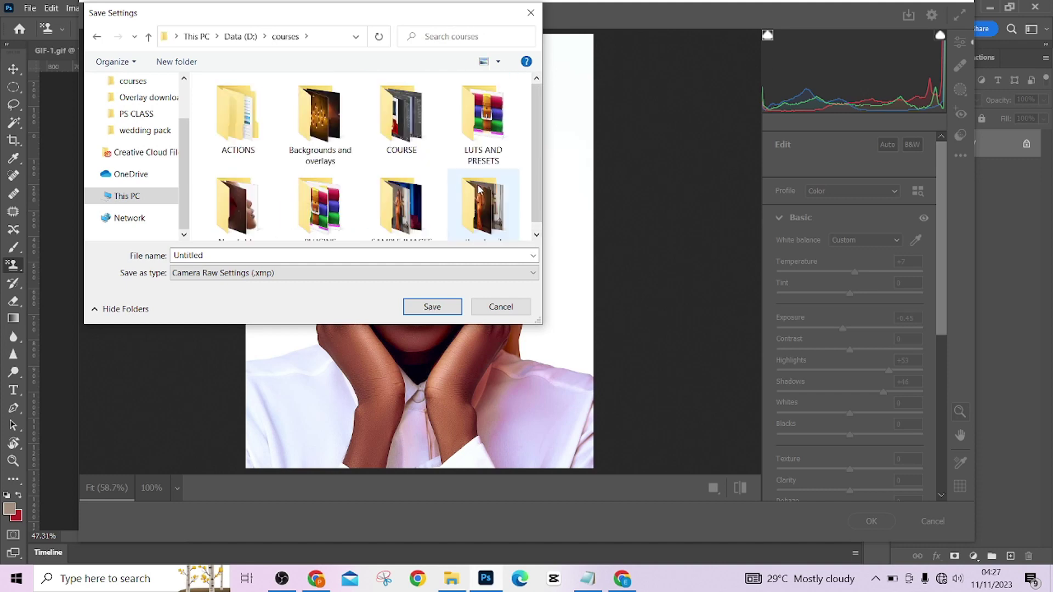
{"action": "left_click", "coordinate": [431, 308]}
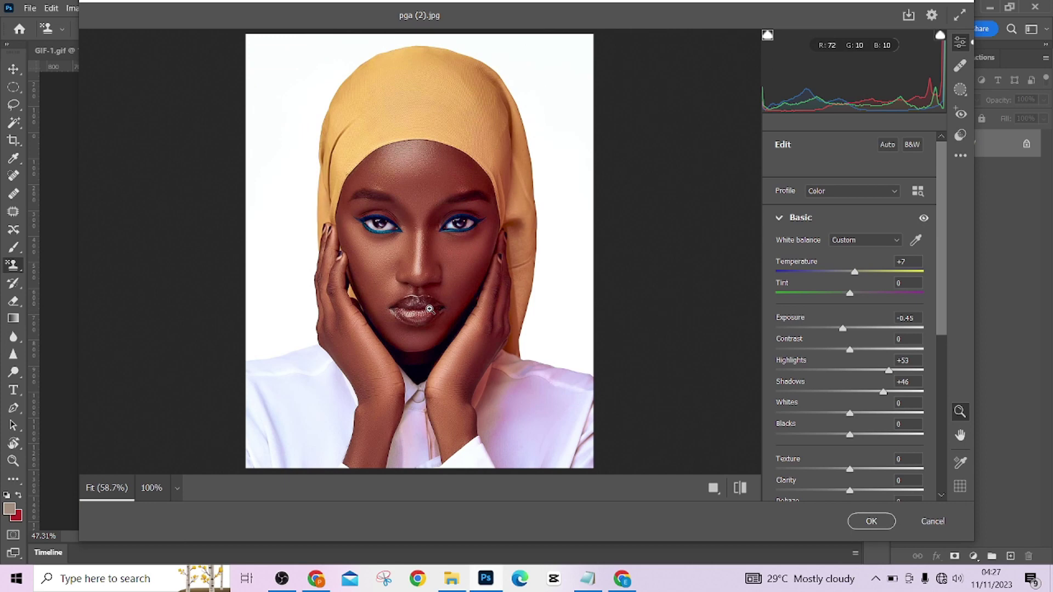
Reset the Camera Raw adjustments to their opening state and load the Untitled.xmp settings from the courses folder on Data (D:)
{"action": "left_click", "coordinate": [961, 159]}
{"action": "left_click", "coordinate": [930, 174]}
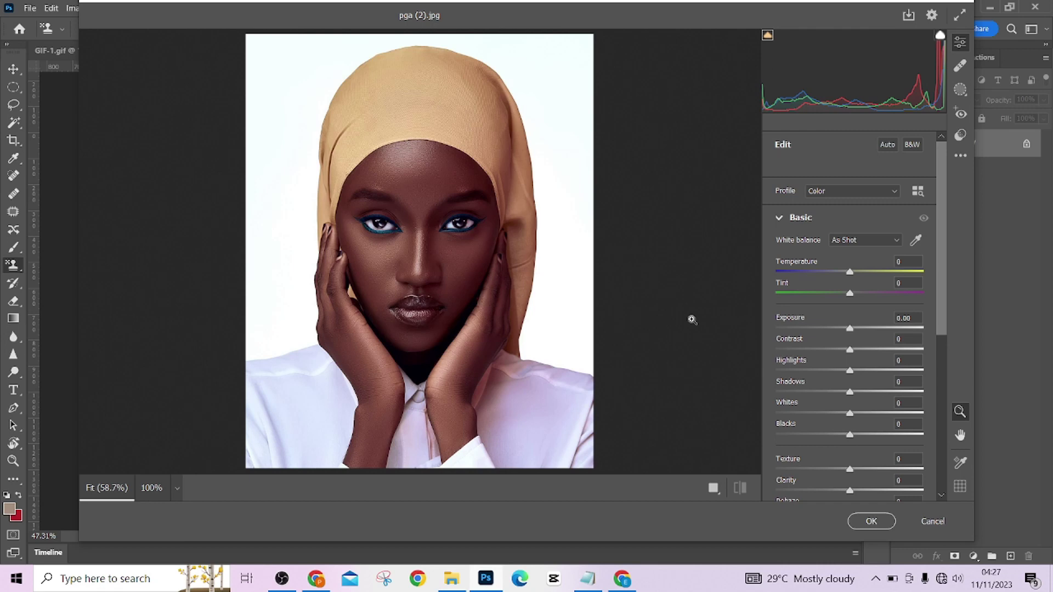
{"action": "left_click", "coordinate": [960, 156]}
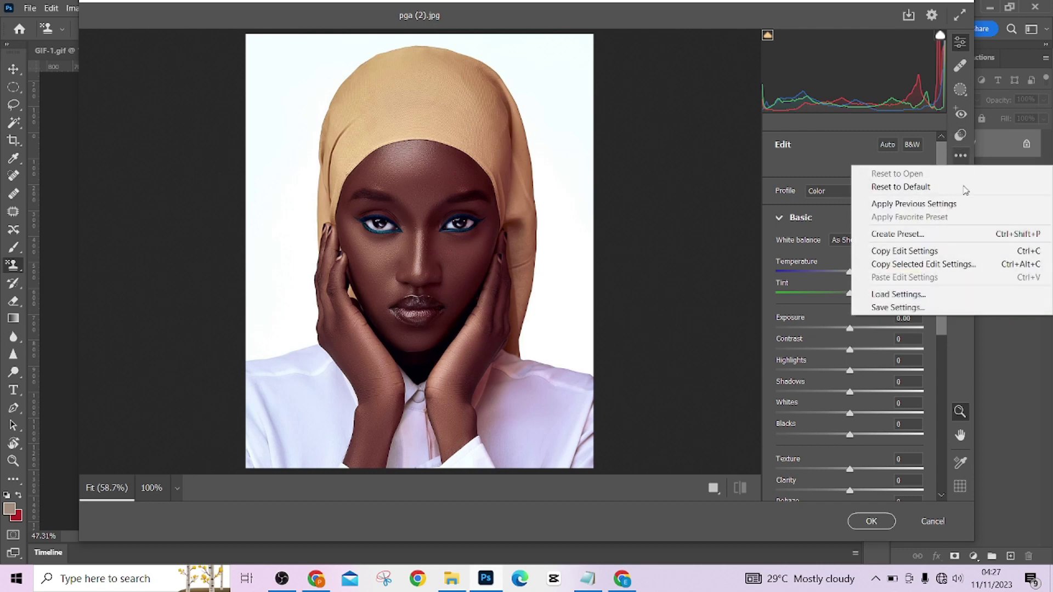
{"action": "left_click", "coordinate": [914, 295]}
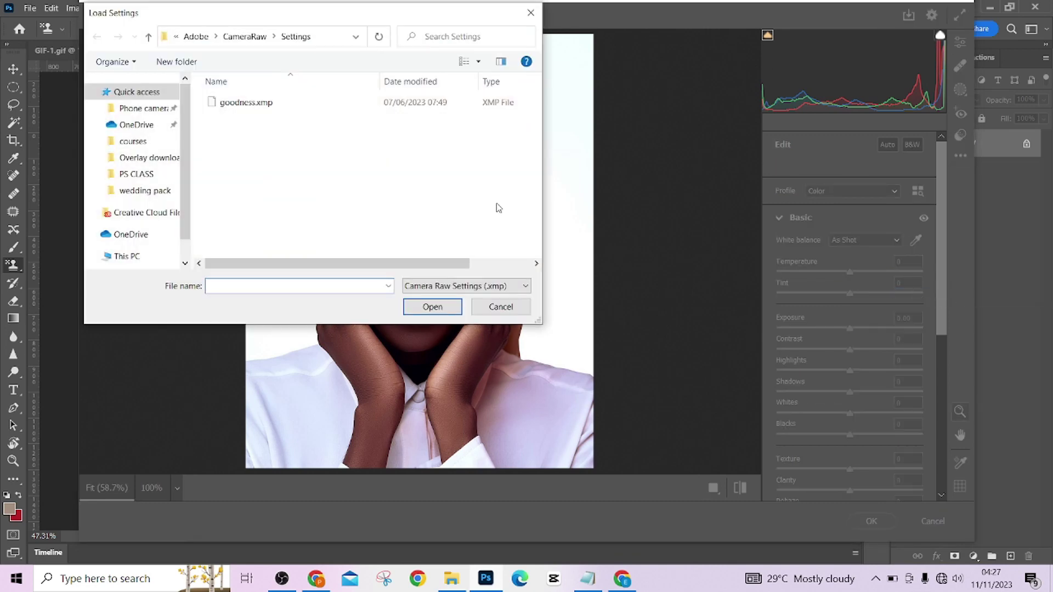
{"action": "scroll", "coordinate": [167, 216], "scroll_direction": "down", "scroll_amount": 1}
{"action": "left_click", "coordinate": [153, 228]}
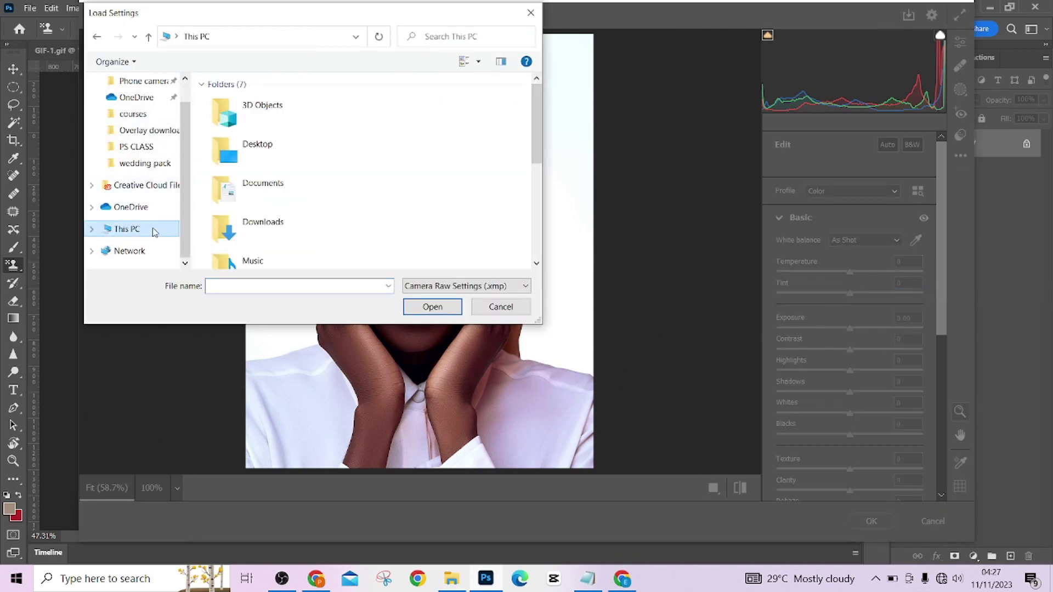
{"action": "scroll", "coordinate": [329, 219], "scroll_direction": "down", "scroll_amount": 3}
{"action": "double_click", "coordinate": [344, 215]}
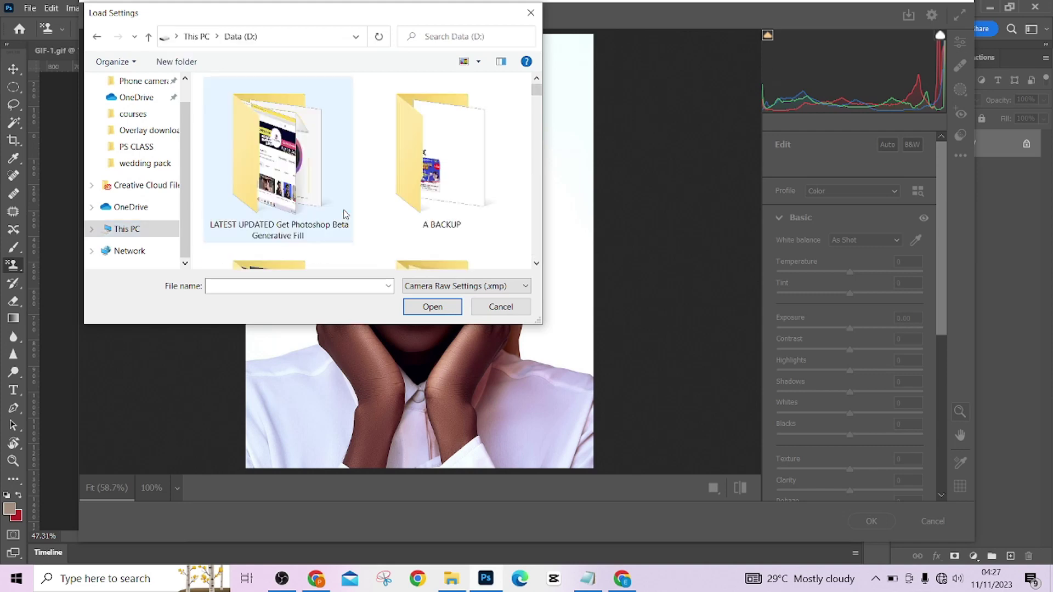
{"action": "scroll", "coordinate": [349, 219], "scroll_direction": "down", "scroll_amount": 3}
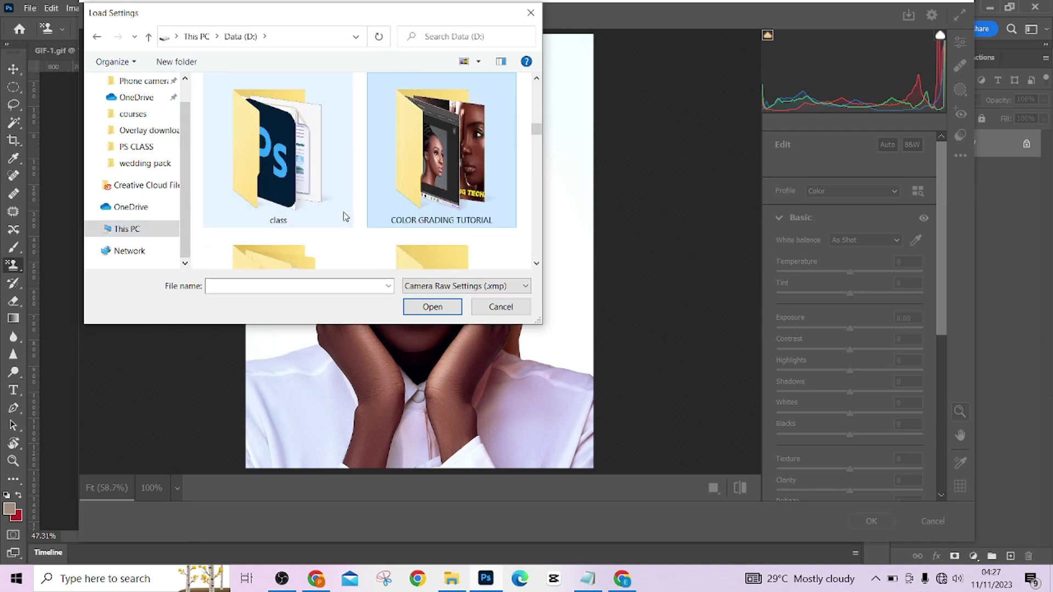
{"action": "scroll", "coordinate": [535, 266], "scroll_direction": "down", "scroll_amount": 5}
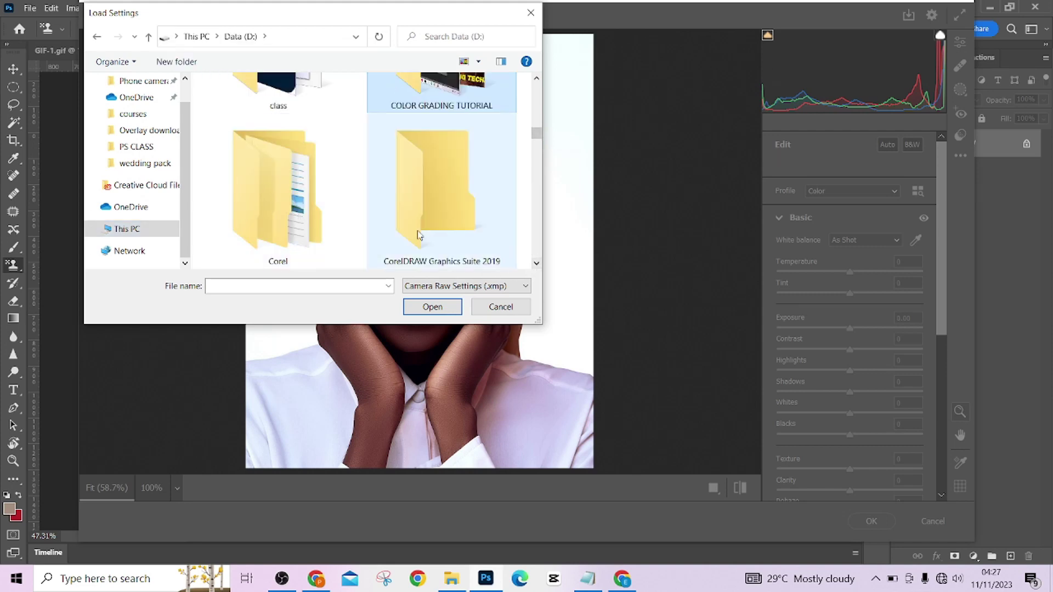
{"action": "double_click", "coordinate": [437, 230]}
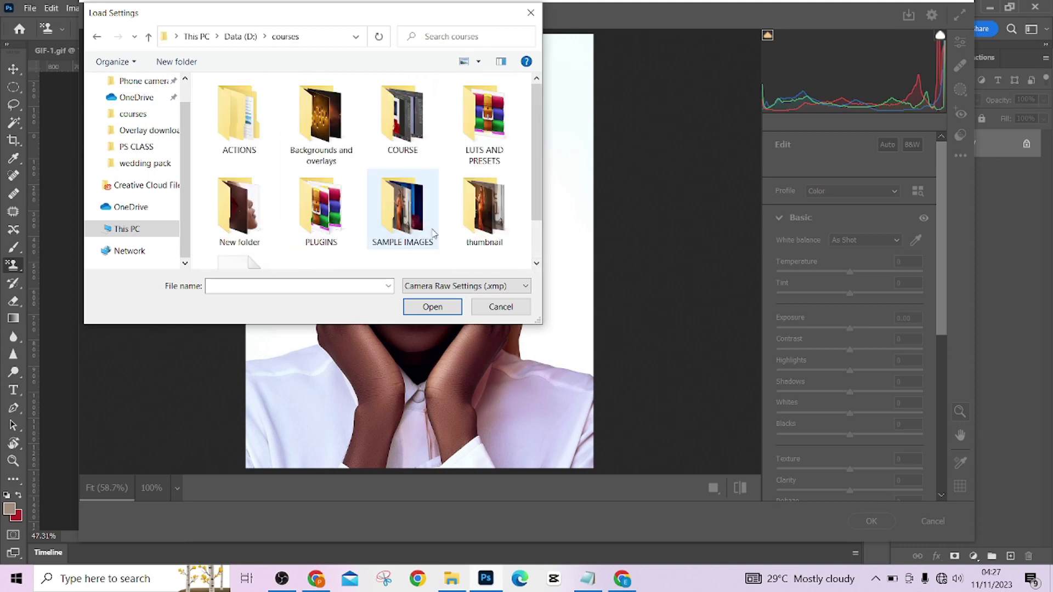
{"action": "scroll", "coordinate": [328, 206], "scroll_direction": "down", "scroll_amount": 1}
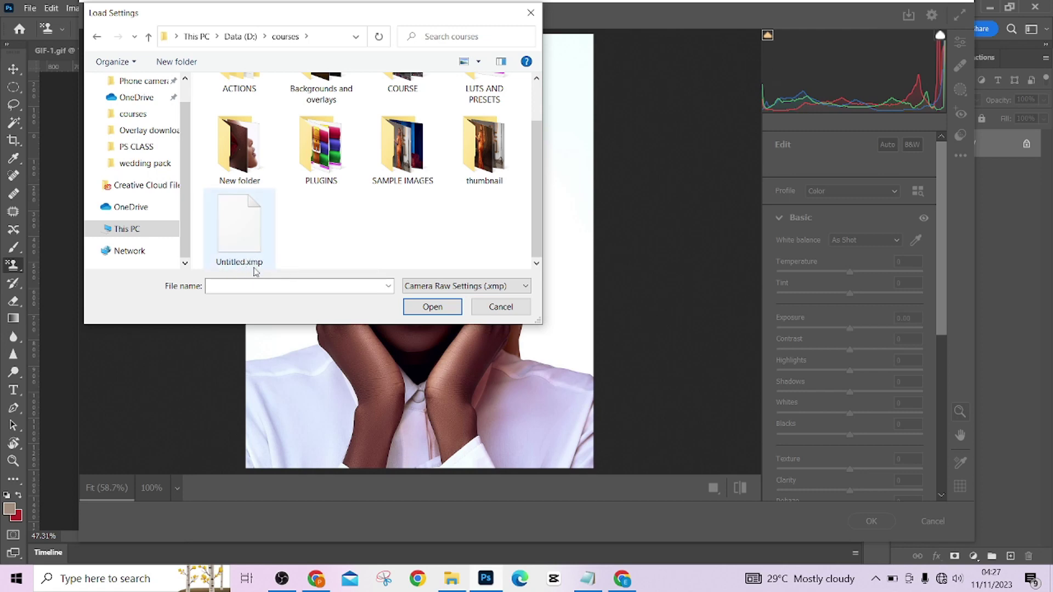
{"action": "left_click", "coordinate": [237, 253]}
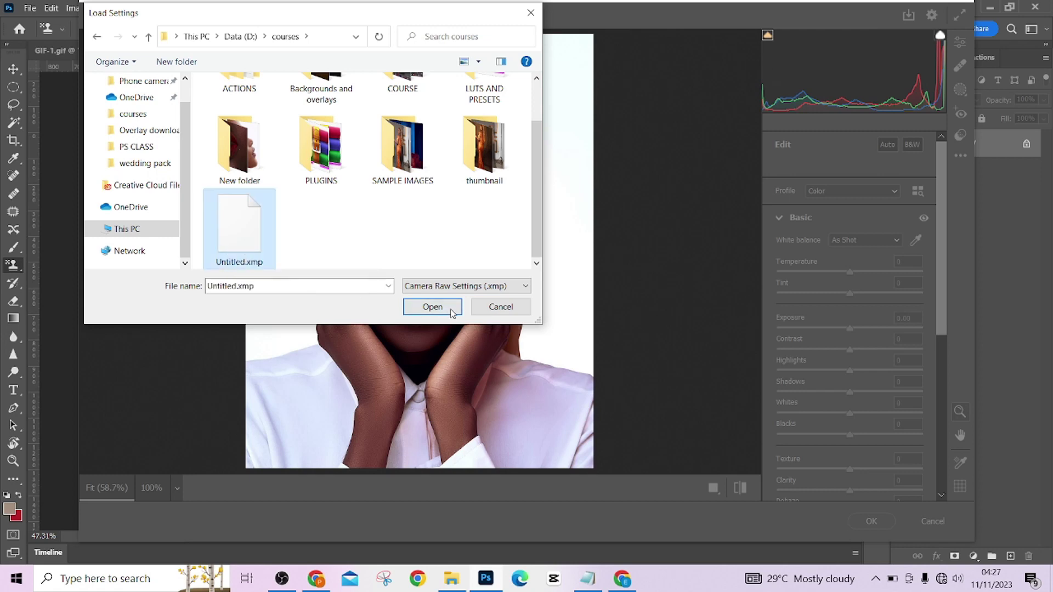
{"action": "left_click", "coordinate": [451, 306]}
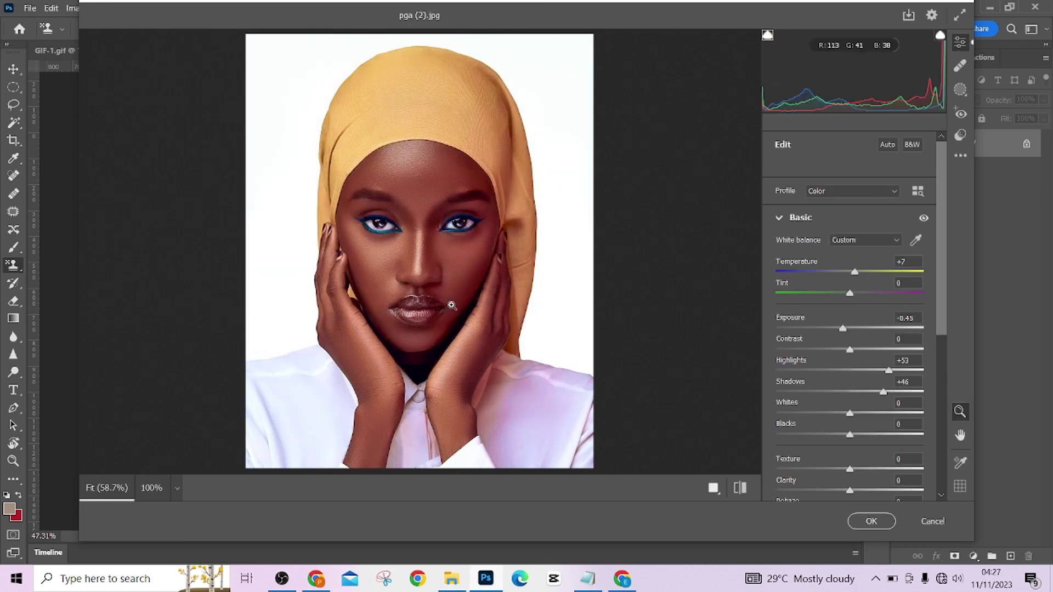